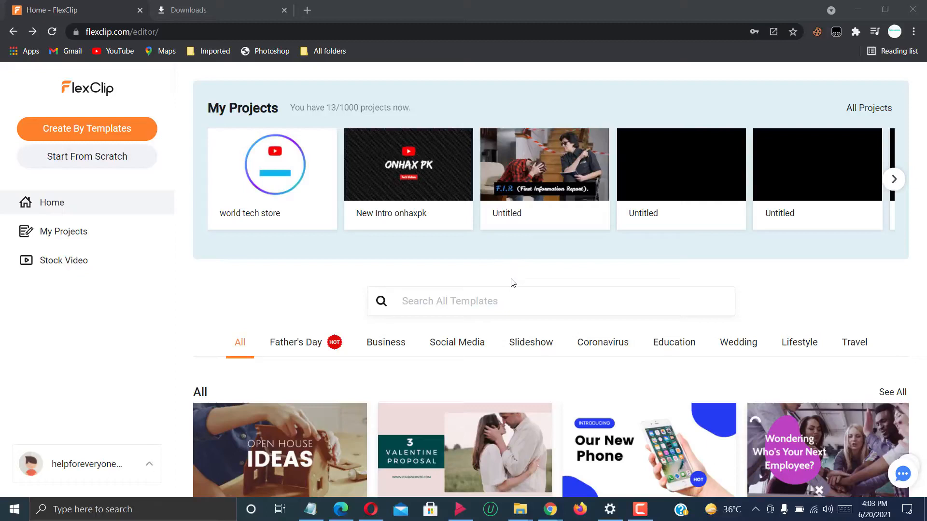
Search the template library for "youtube", examine the intro and outro templates, and return to the home page.
{"action": "left_click", "coordinate": [475, 299]}
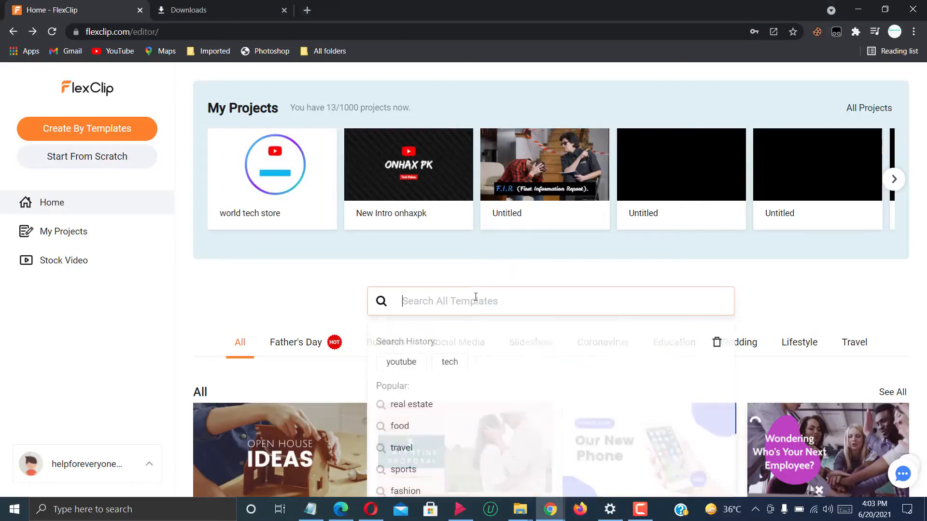
{"action": "left_click", "coordinate": [414, 361]}
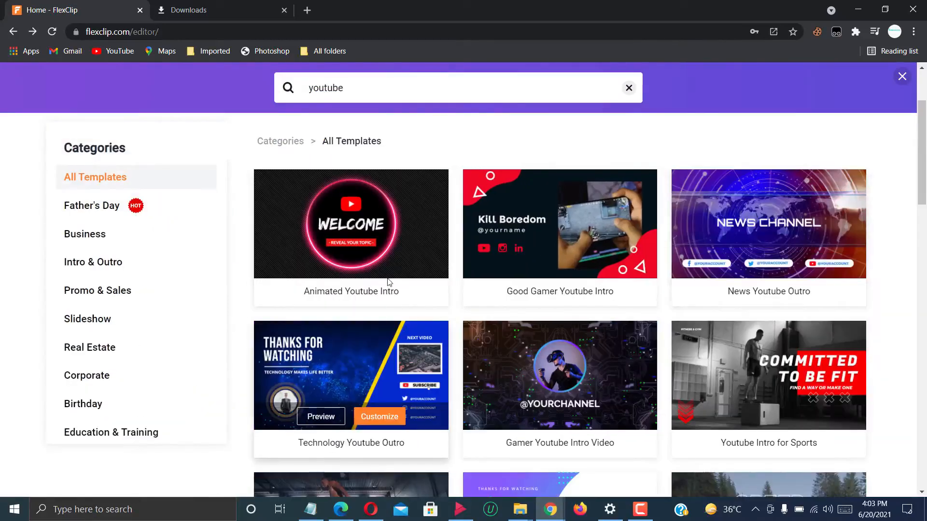
{"action": "mouse_move", "coordinate": [392, 243]}
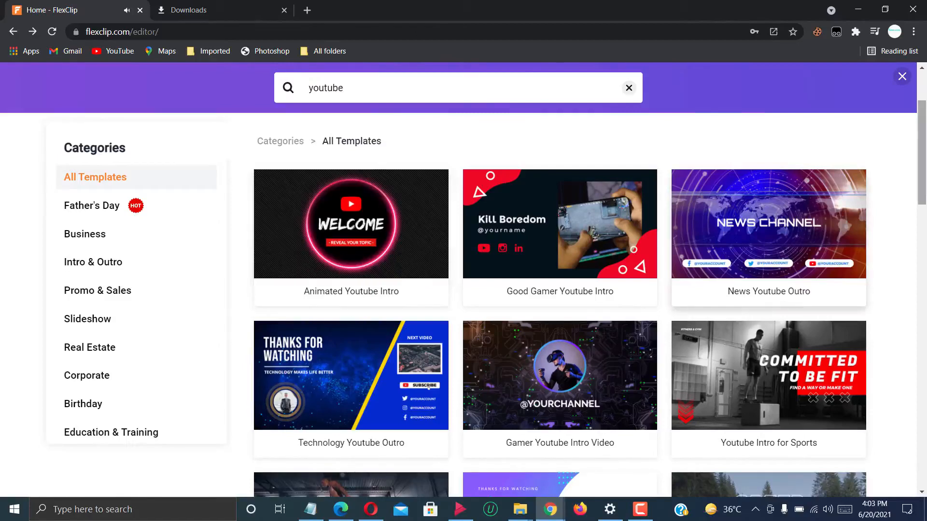
{"action": "scroll", "coordinate": [923, 186], "scroll_direction": "down", "scroll_amount": 4}
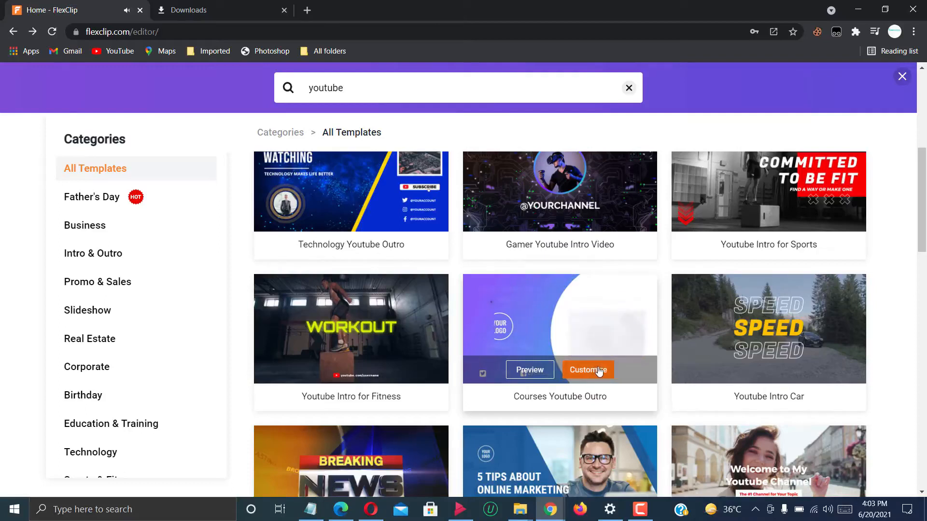
{"action": "mouse_move", "coordinate": [778, 329]}
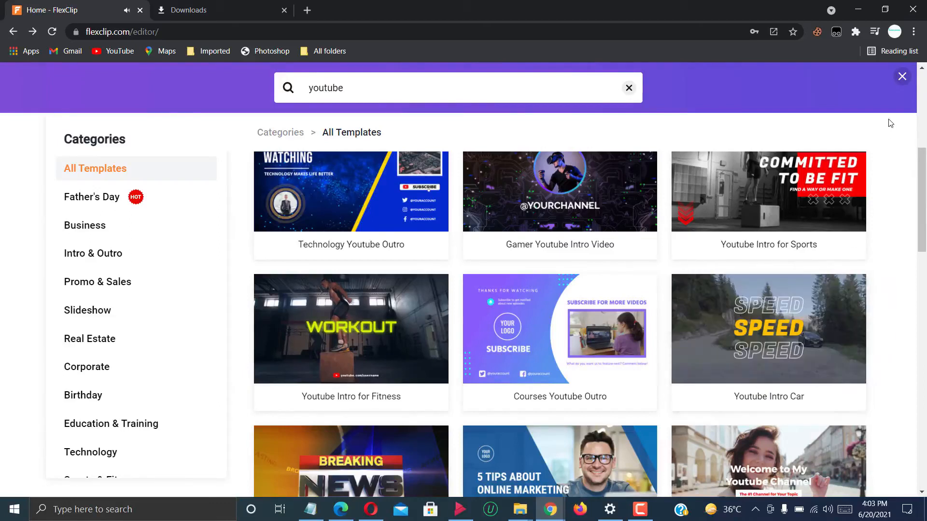
{"action": "left_click", "coordinate": [902, 78]}
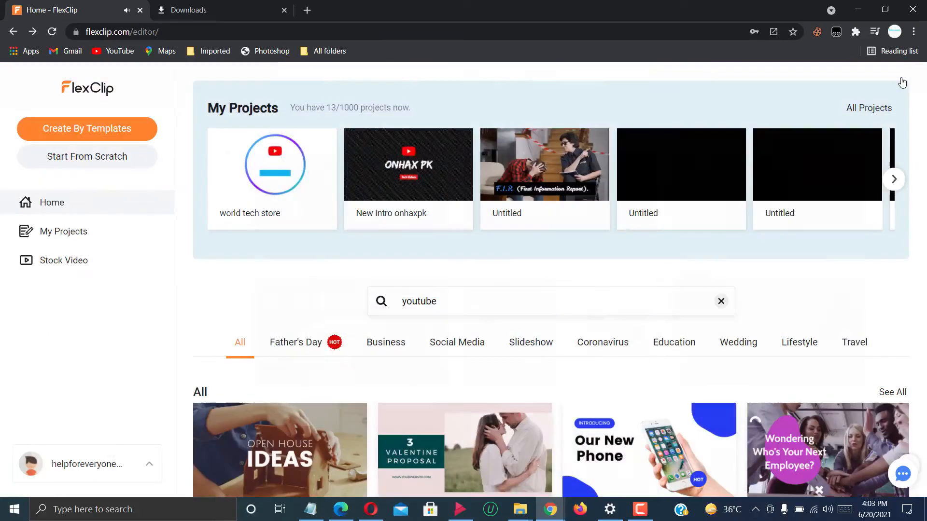
Start a blank 16:9 project in Storyboard Mode and set its scene background to white.
{"action": "left_click", "coordinate": [136, 162]}
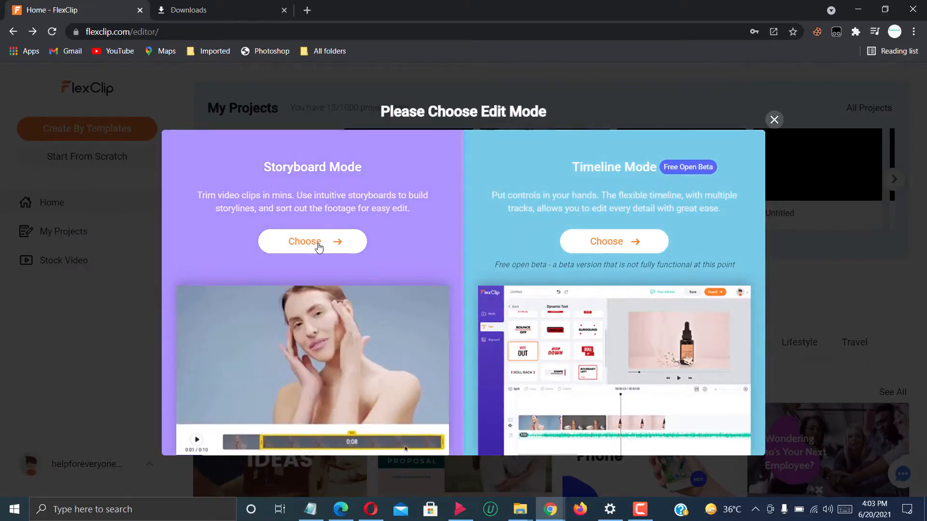
{"action": "left_click", "coordinate": [318, 246]}
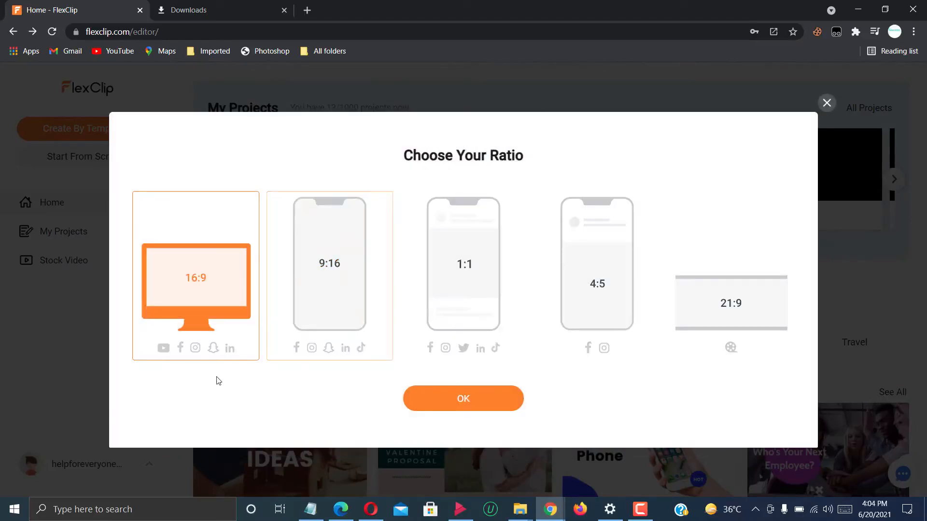
{"action": "left_click", "coordinate": [484, 404]}
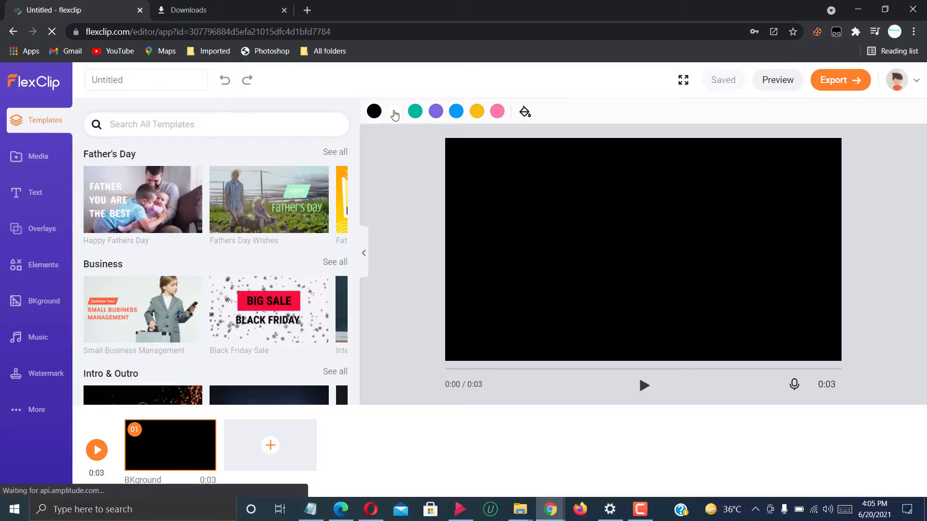
{"action": "left_click", "coordinate": [395, 112]}
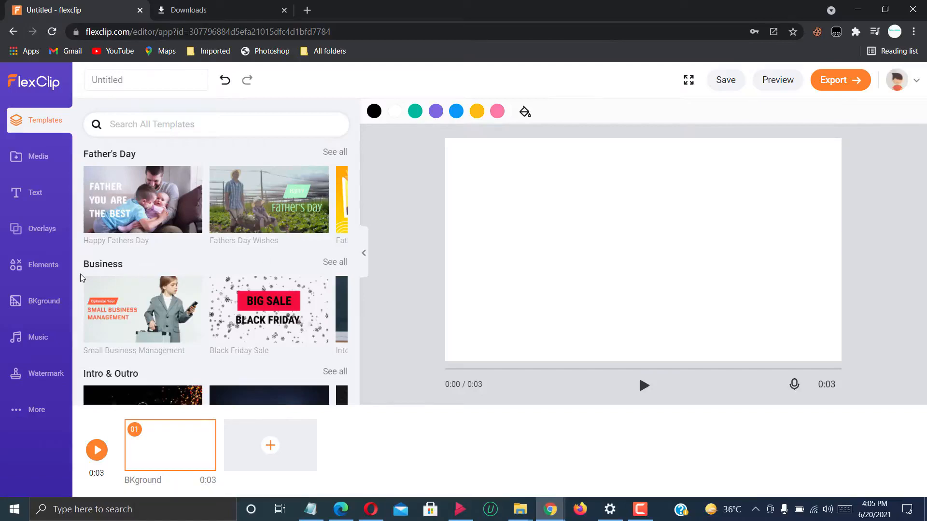
Search the elements for "circle" and add the animated blue-purple gradient ring to the scene.
{"action": "left_click", "coordinate": [58, 271]}
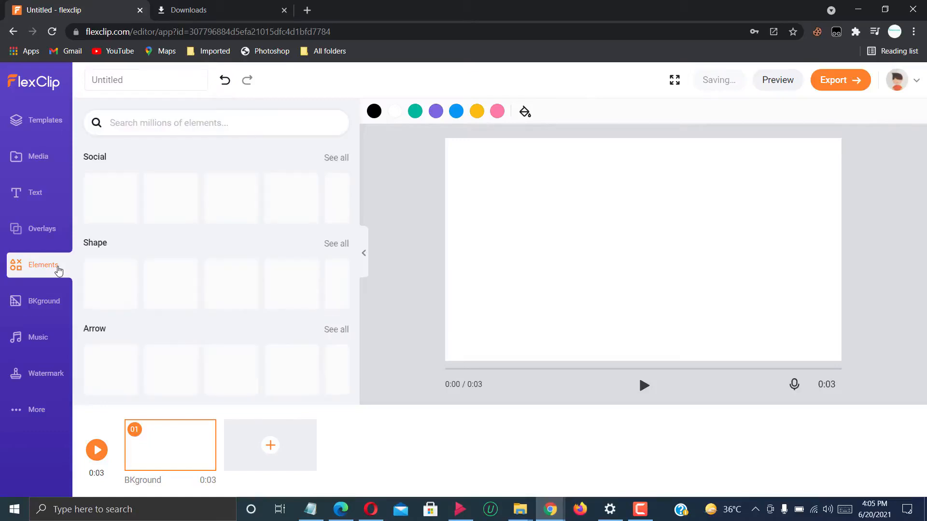
{"action": "left_click", "coordinate": [199, 120]}
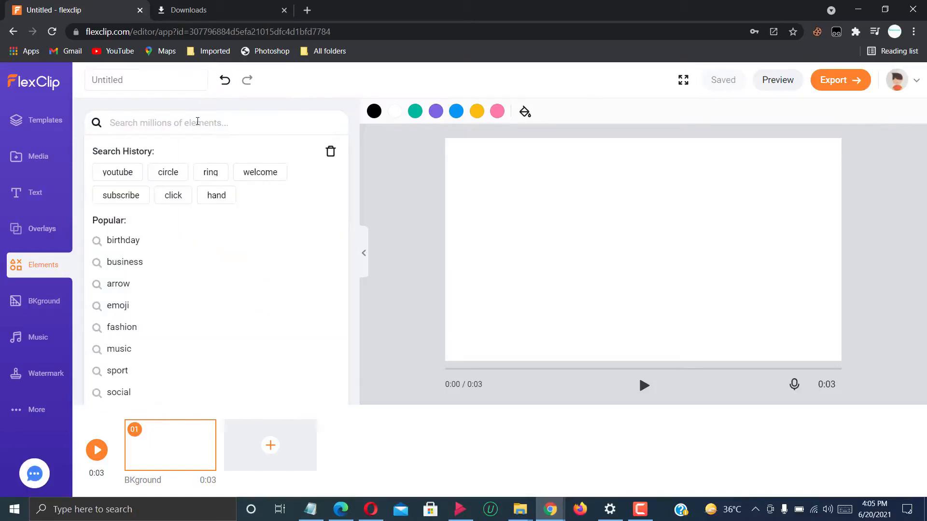
{"action": "type", "text": "circle"}
{"action": "key", "text": "Return"}
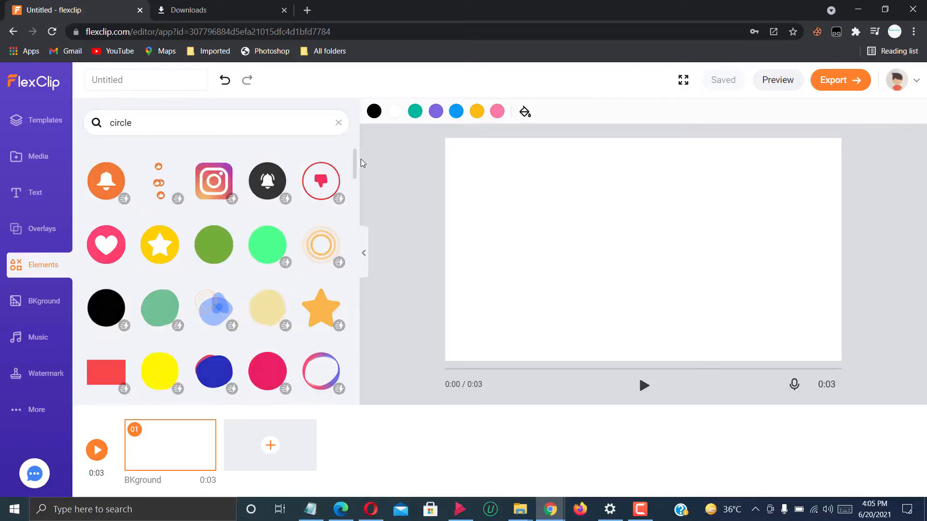
{"action": "left_click_drag", "start_coordinate": [353, 166], "coordinate": [356, 182]}
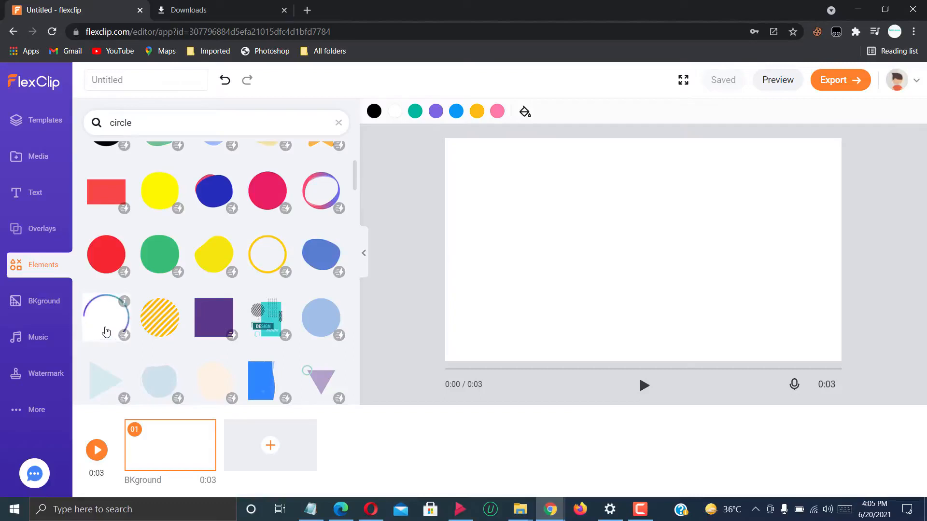
{"action": "left_click", "coordinate": [104, 331]}
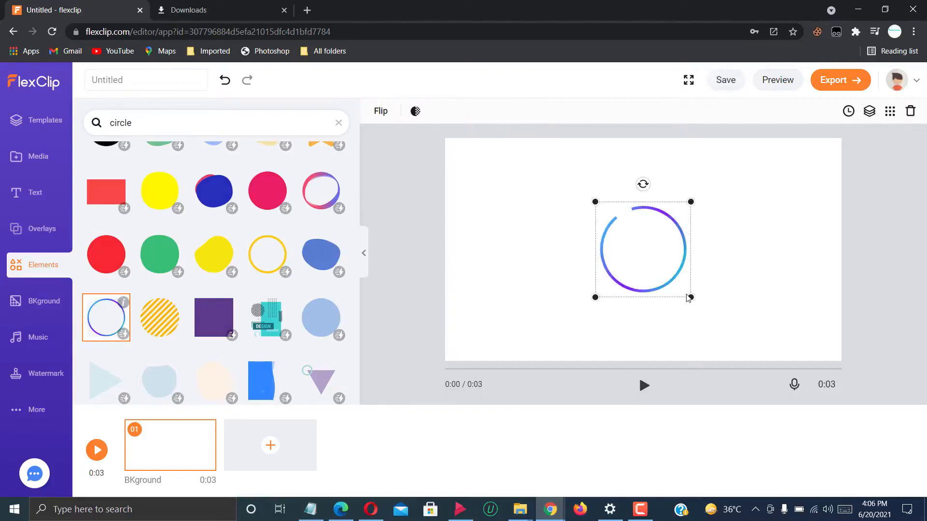
Enlarge the gradient ring to nearly the full height of the scene and centre it on the canvas.
{"action": "left_click_drag", "start_coordinate": [691, 296], "coordinate": [660, 242]}
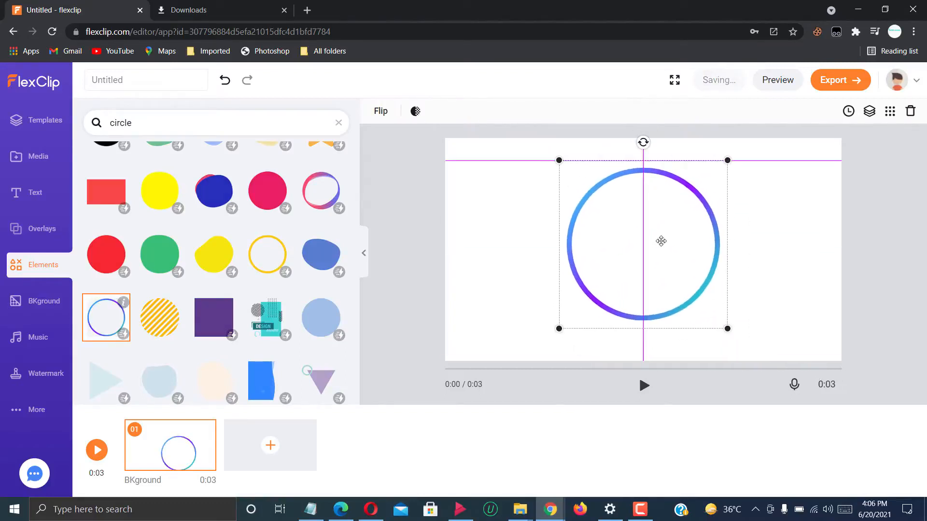
{"action": "left_click_drag", "start_coordinate": [729, 337], "coordinate": [778, 348]}
{"action": "mouse_move", "coordinate": [682, 284]}
{"action": "left_mouse_down"}
{"action": "mouse_move", "coordinate": [668, 269]}
{"action": "mouse_move", "coordinate": [676, 277]}
{"action": "left_mouse_up"}
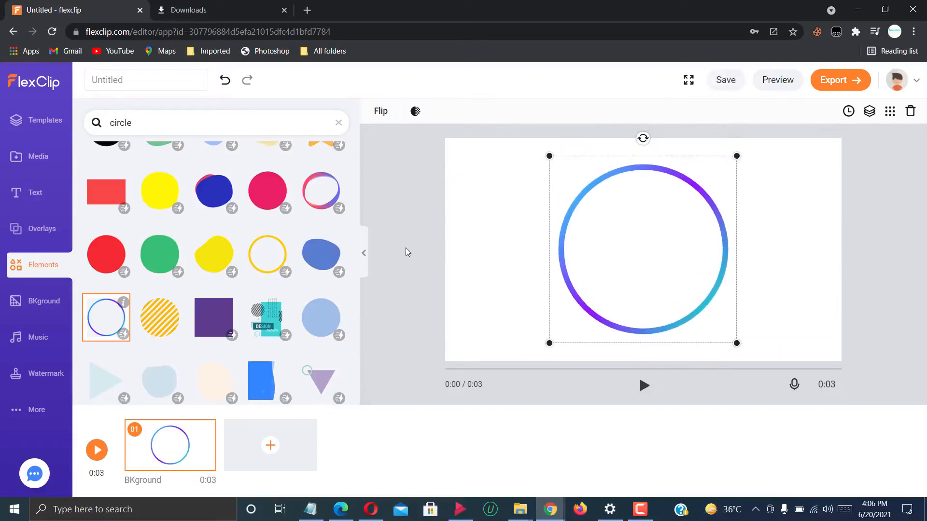
{"action": "left_click", "coordinate": [408, 251]}
Search the elements for "youtube" and add the animated YouTube logo with the red play button to the scene.
{"action": "left_click", "coordinate": [338, 123]}
{"action": "left_click", "coordinate": [339, 128]}
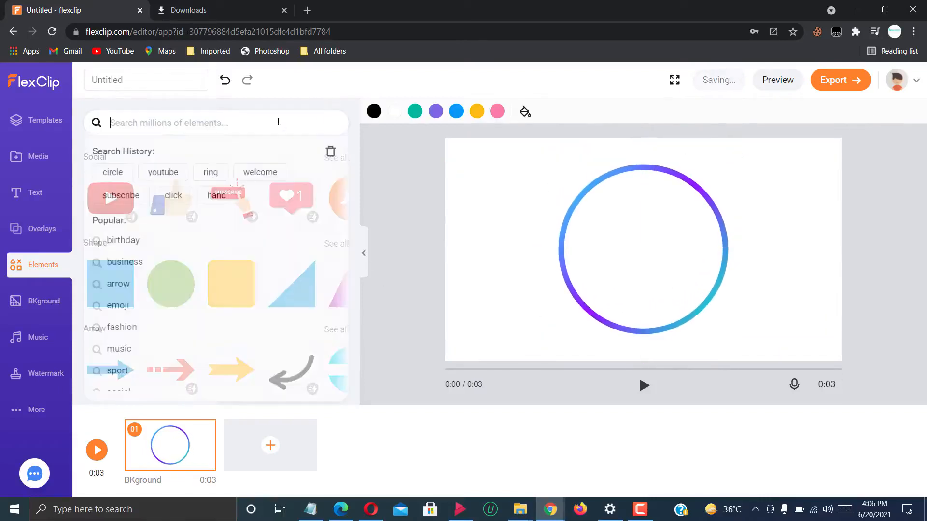
{"action": "left_click", "coordinate": [173, 174]}
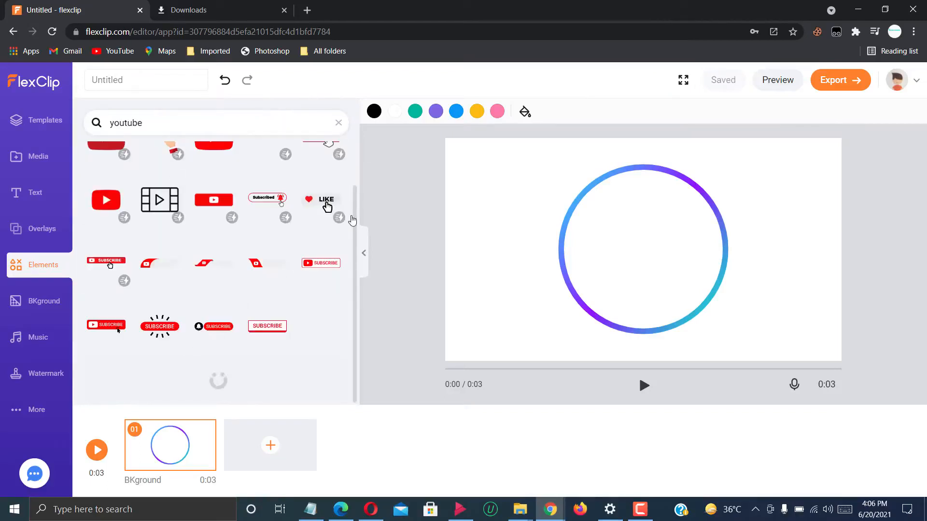
{"action": "left_click_drag", "start_coordinate": [356, 227], "coordinate": [352, 155]}
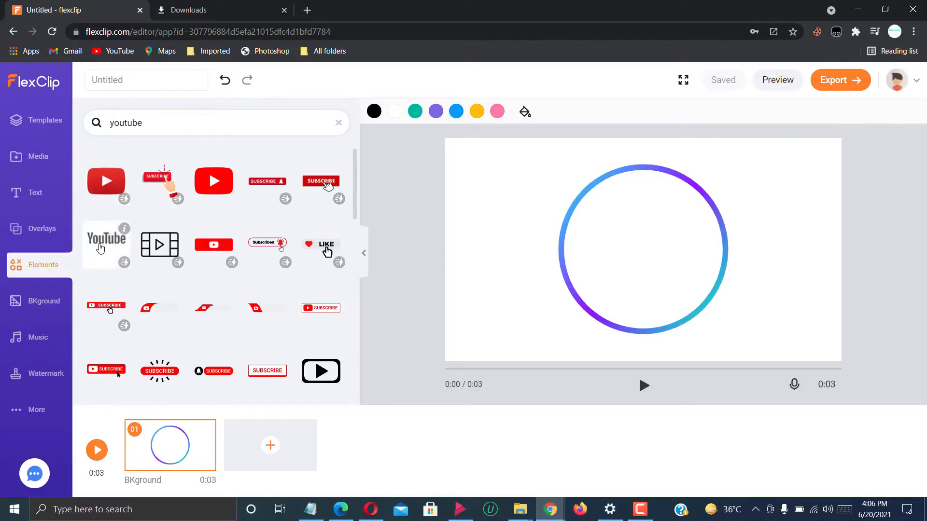
{"action": "left_click", "coordinate": [97, 249]}
Enlarge the YouTube logo, centre it inside the upper part of the ring, and preview the scene's animation.
{"action": "left_click_drag", "start_coordinate": [646, 248], "coordinate": [647, 211]}
{"action": "left_click_drag", "start_coordinate": [690, 233], "coordinate": [602, 201]}
{"action": "left_click_drag", "start_coordinate": [767, 276], "coordinate": [809, 302]}
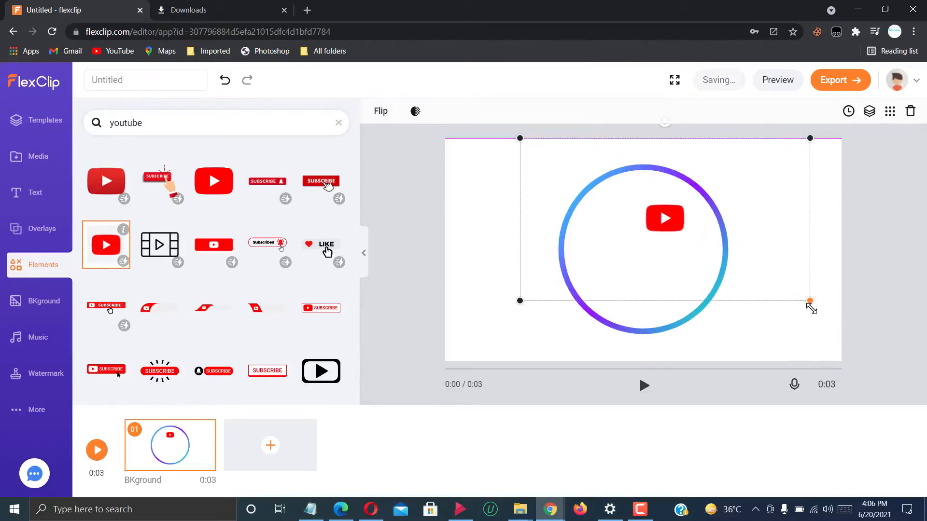
{"action": "left_click_drag", "start_coordinate": [708, 238], "coordinate": [687, 224]}
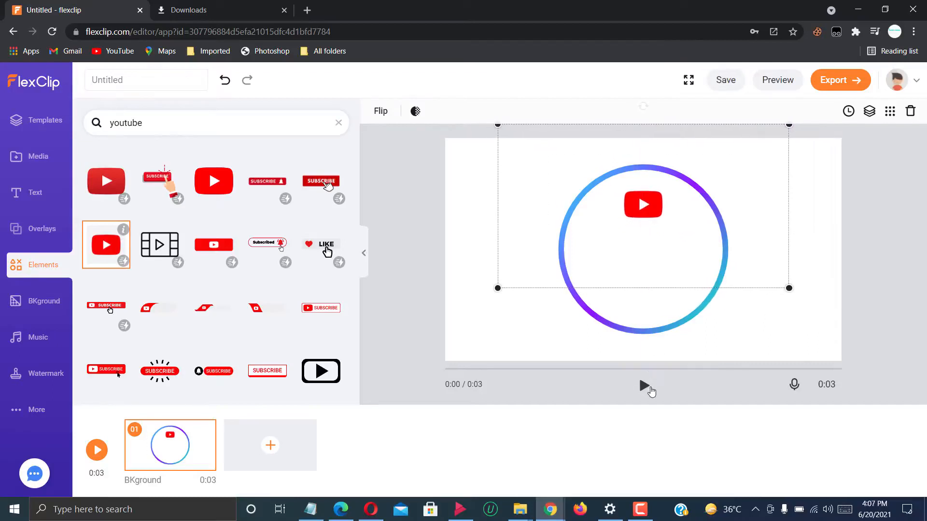
{"action": "left_click", "coordinate": [645, 387]}
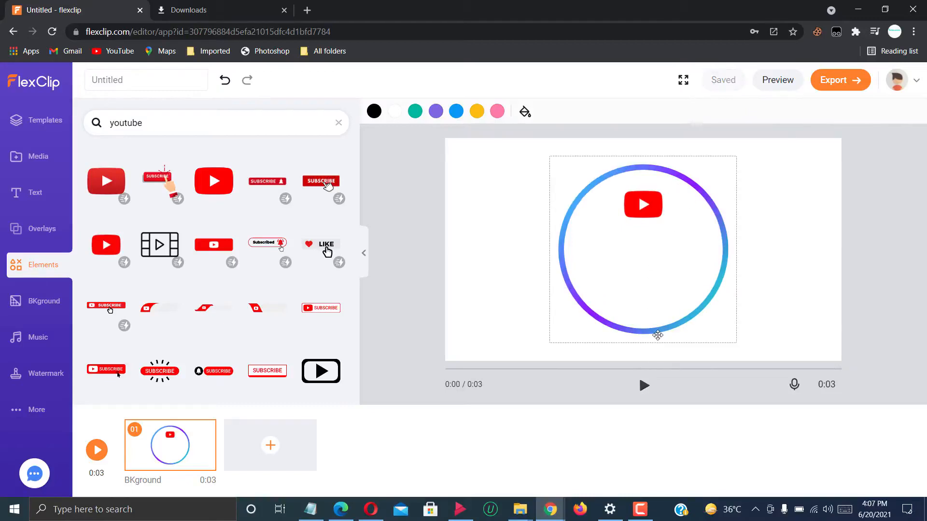
{"action": "left_click", "coordinate": [340, 125]}
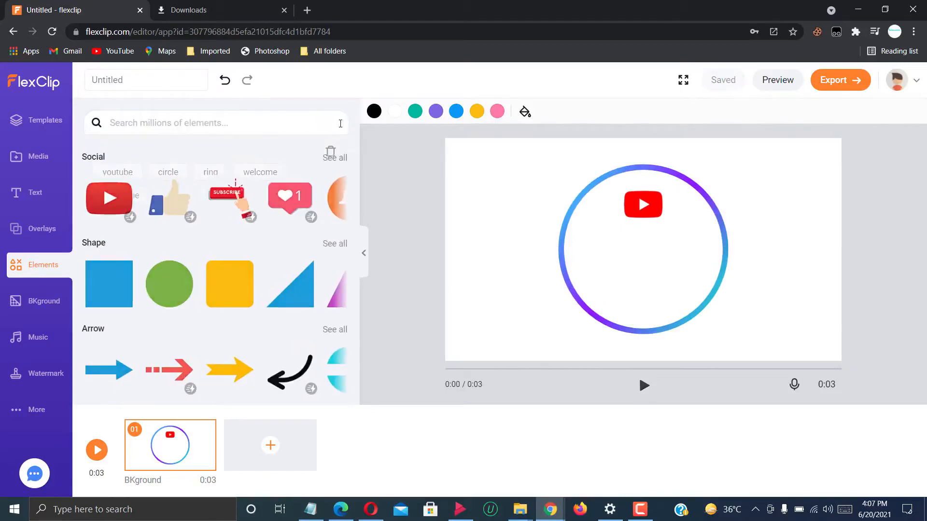
Add a plain basic title text to the scene and colour it black.
{"action": "left_click", "coordinate": [35, 202]}
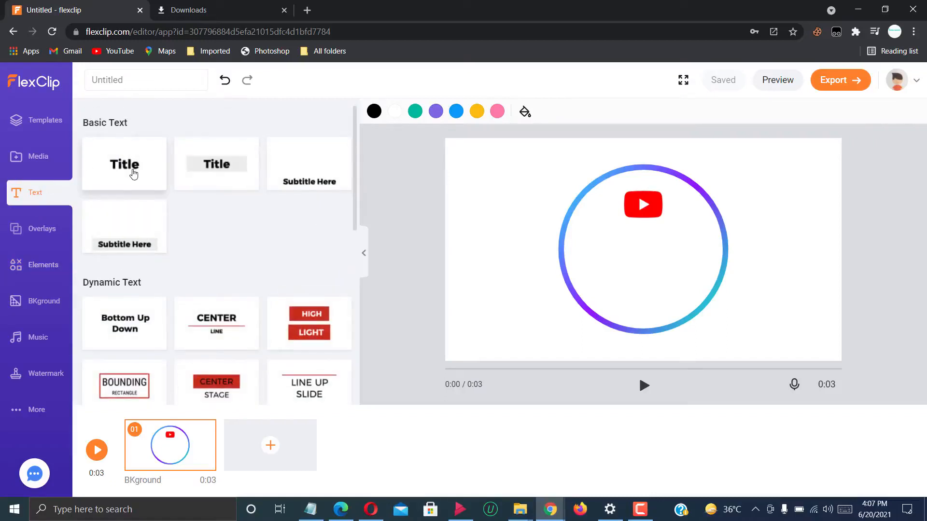
{"action": "left_click", "coordinate": [134, 174]}
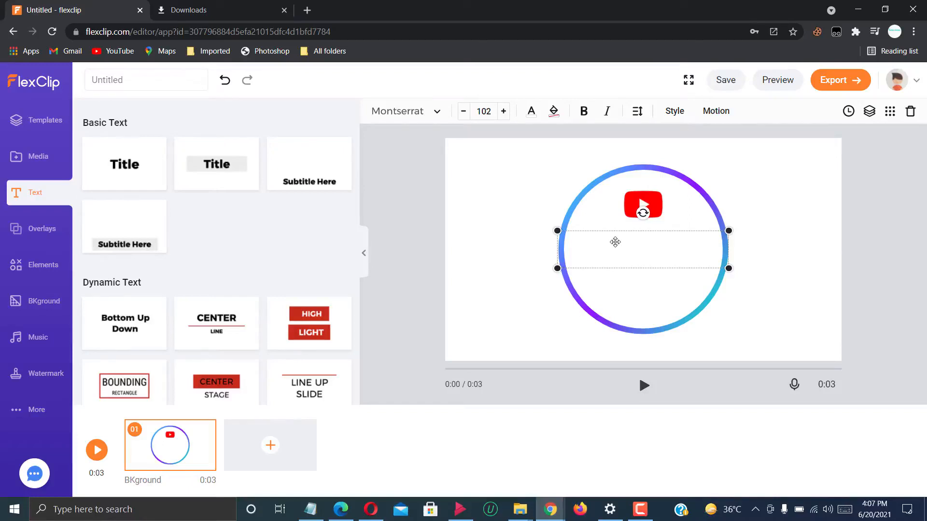
{"action": "left_click", "coordinate": [532, 118]}
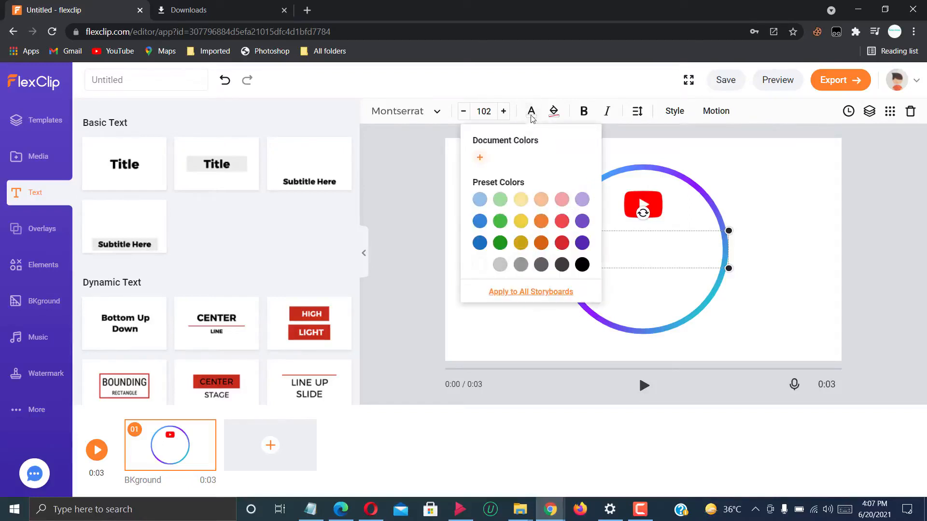
{"action": "left_click", "coordinate": [581, 265]}
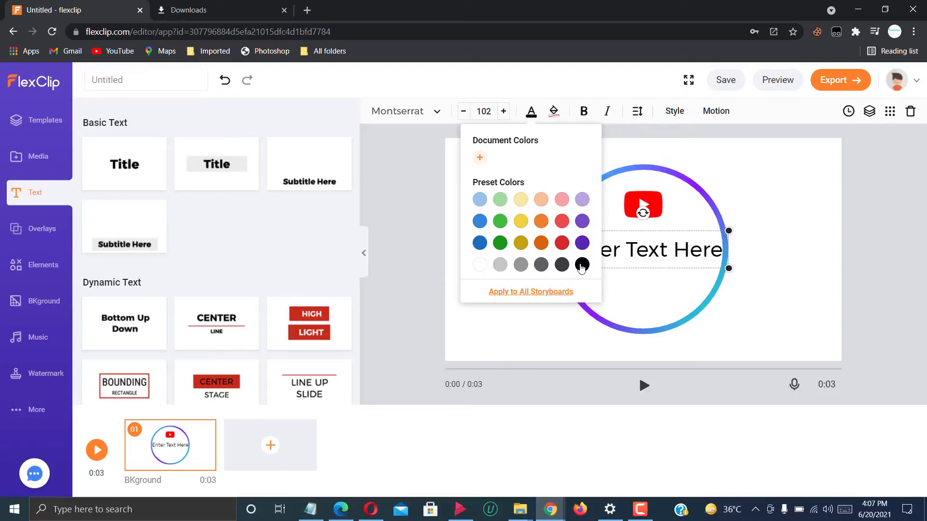
{"action": "left_click", "coordinate": [662, 251]}
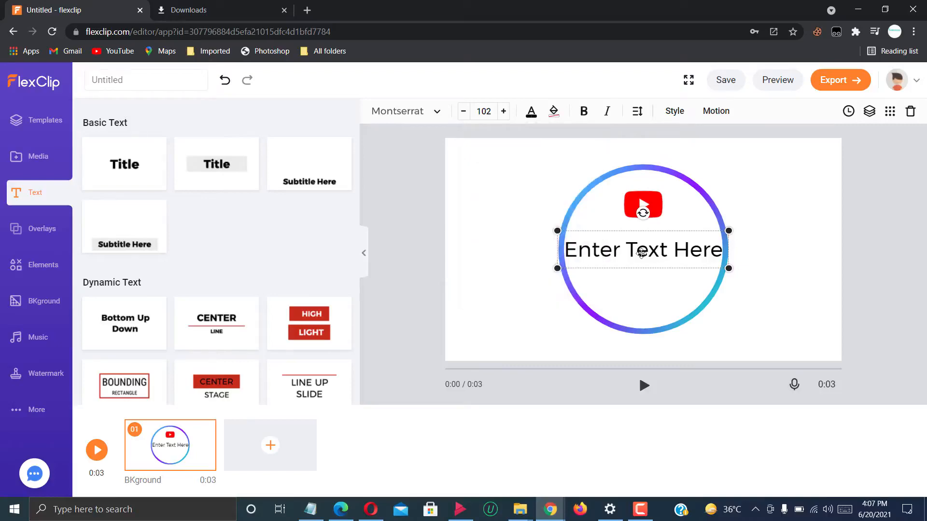
Replace the title's placeholder text with "World Tech Store".
{"action": "double_click", "coordinate": [645, 252]}
{"action": "type", "text": "Wo"}
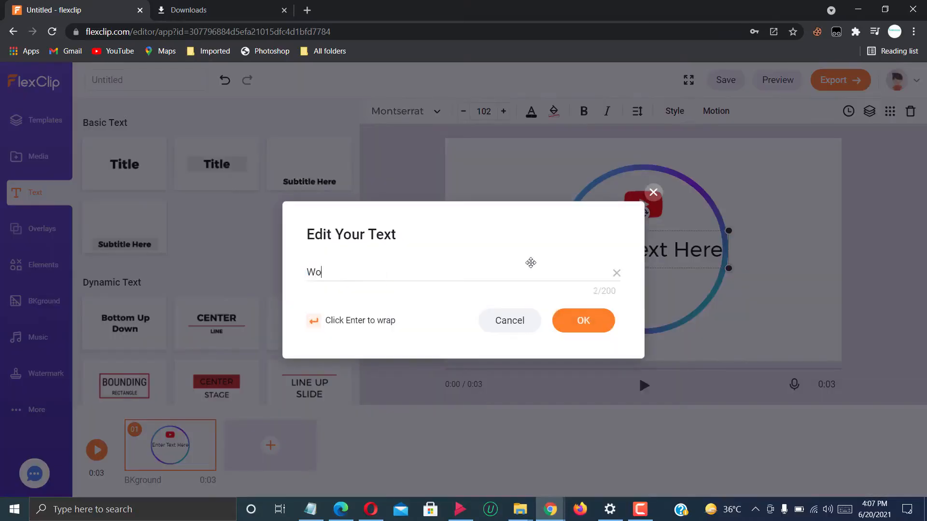
{"action": "type", "text": "rld Tech Store"}
{"action": "left_click", "coordinate": [579, 324]}
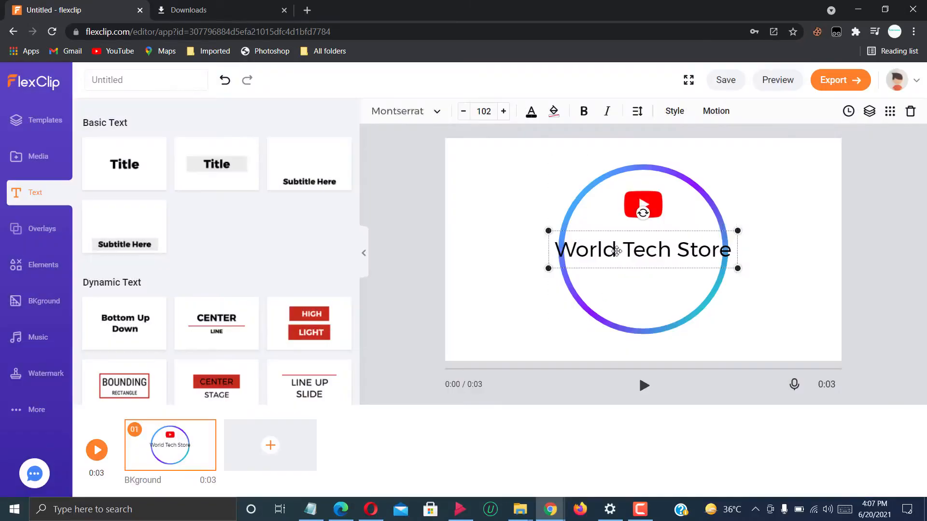
Change the title's font to EDO SZ from the Handwriting fonts.
{"action": "left_click", "coordinate": [437, 111]}
{"action": "scroll", "coordinate": [533, 171], "scroll_direction": "down", "scroll_amount": 2}
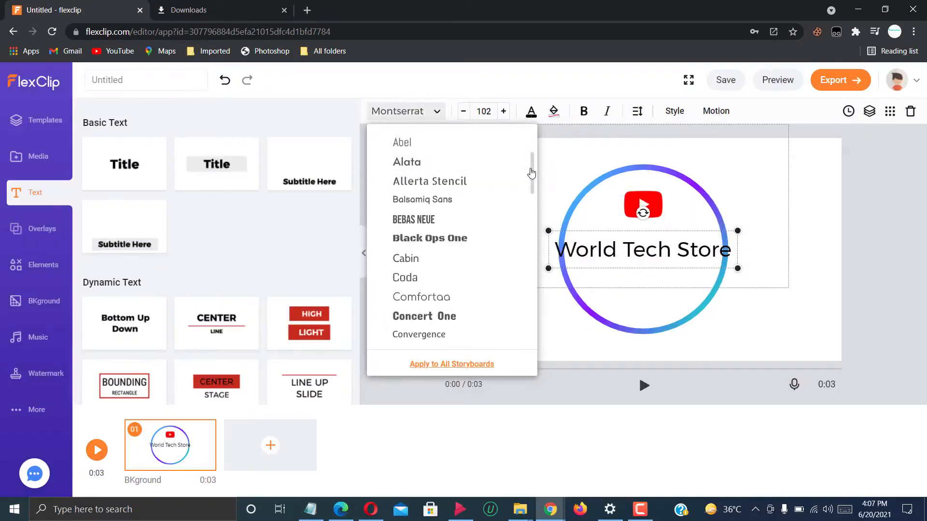
{"action": "left_click_drag", "start_coordinate": [532, 197], "coordinate": [533, 328]}
{"action": "left_click", "coordinate": [504, 217]}
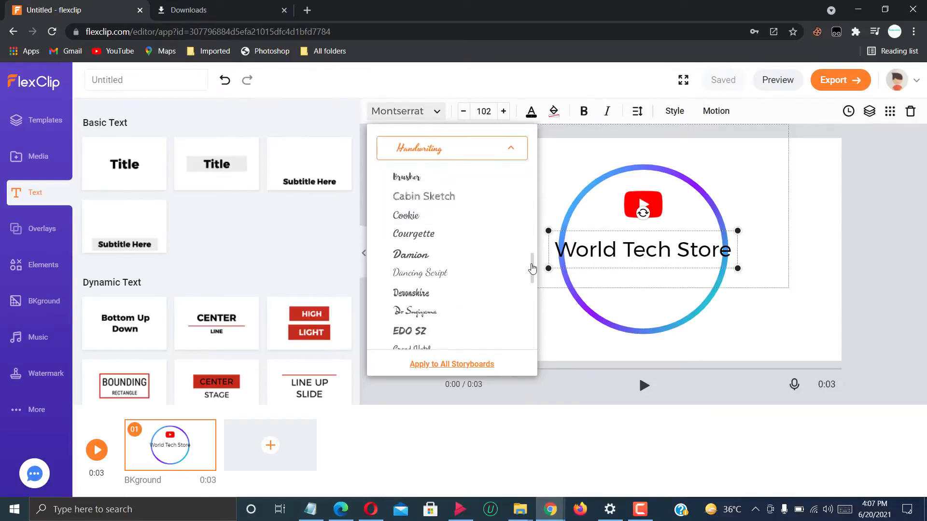
{"action": "left_click", "coordinate": [465, 331]}
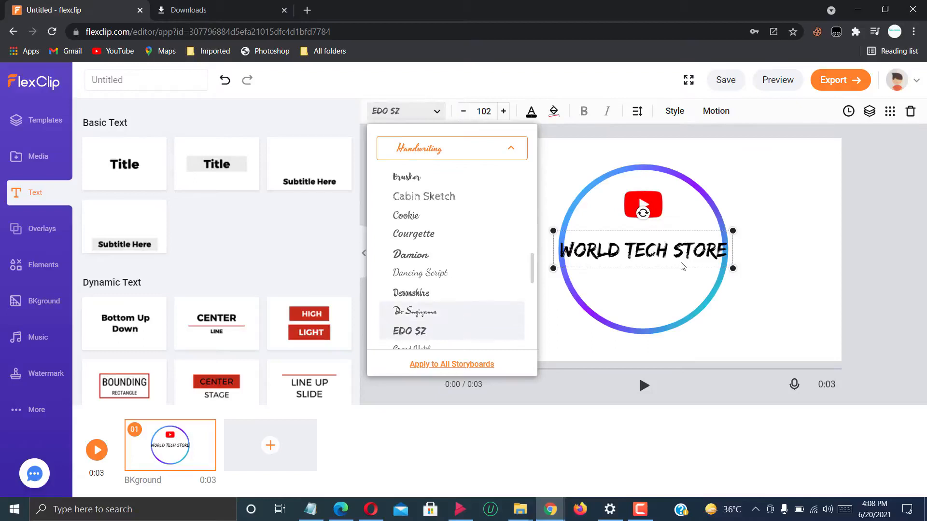
{"action": "left_click", "coordinate": [732, 270]}
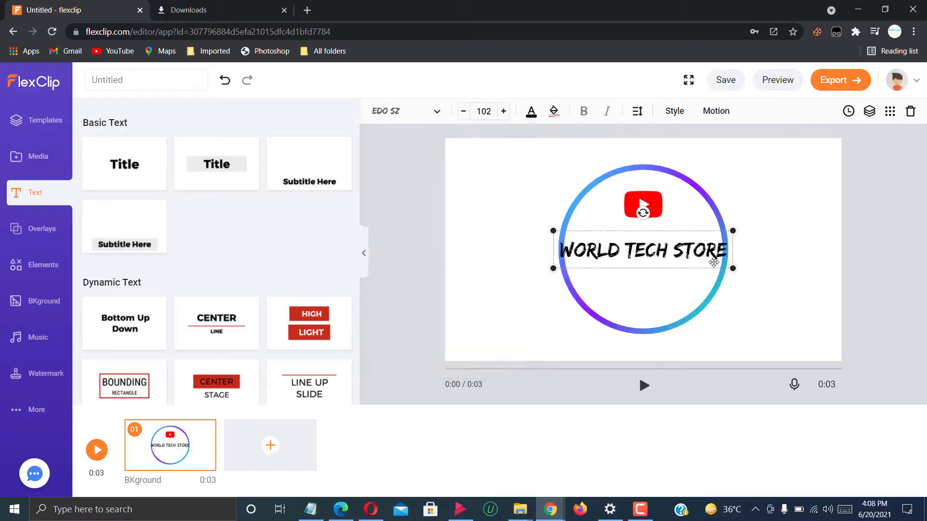
Reduce the "World Tech Store" title's font size to 84 and centre it inside the ring.
{"action": "left_click", "coordinate": [463, 111]}
{"action": "left_click", "coordinate": [463, 111]}
{"action": "left_click", "coordinate": [463, 112]}
{"action": "double_click", "coordinate": [463, 111]}
{"action": "left_click", "coordinate": [463, 112]}
{"action": "double_click", "coordinate": [463, 112]}
{"action": "double_click", "coordinate": [463, 112]}
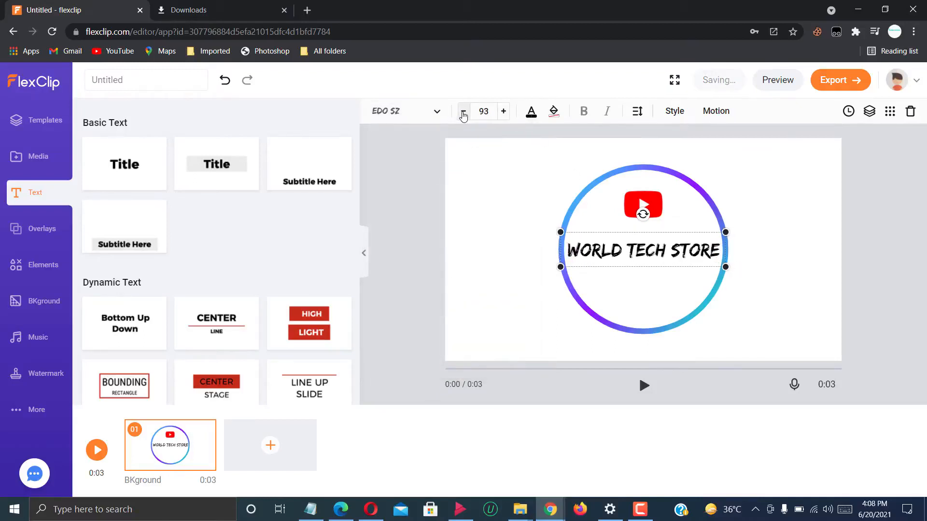
{"action": "double_click", "coordinate": [463, 111]}
{"action": "left_click", "coordinate": [463, 112]}
{"action": "double_click", "coordinate": [463, 112]}
{"action": "double_click", "coordinate": [463, 112]}
{"action": "left_click", "coordinate": [463, 111]}
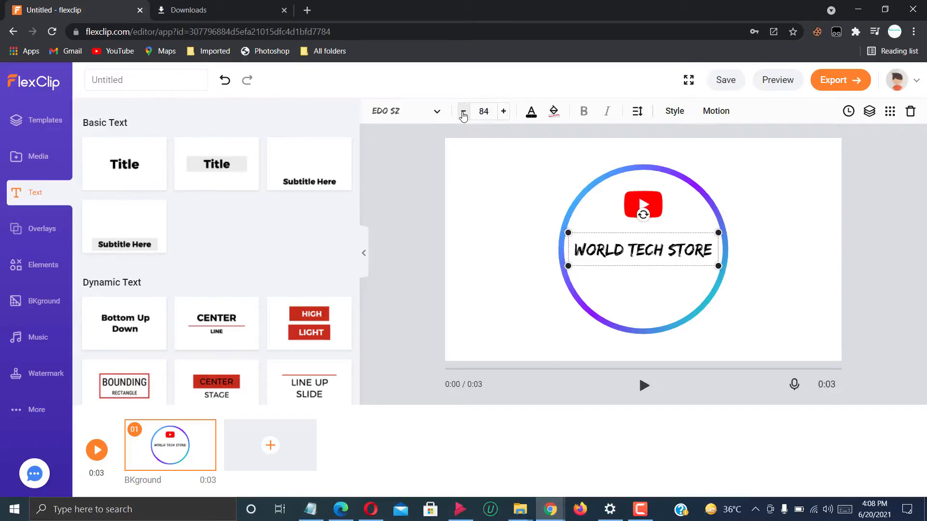
{"action": "left_click_drag", "start_coordinate": [679, 252], "coordinate": [669, 252]}
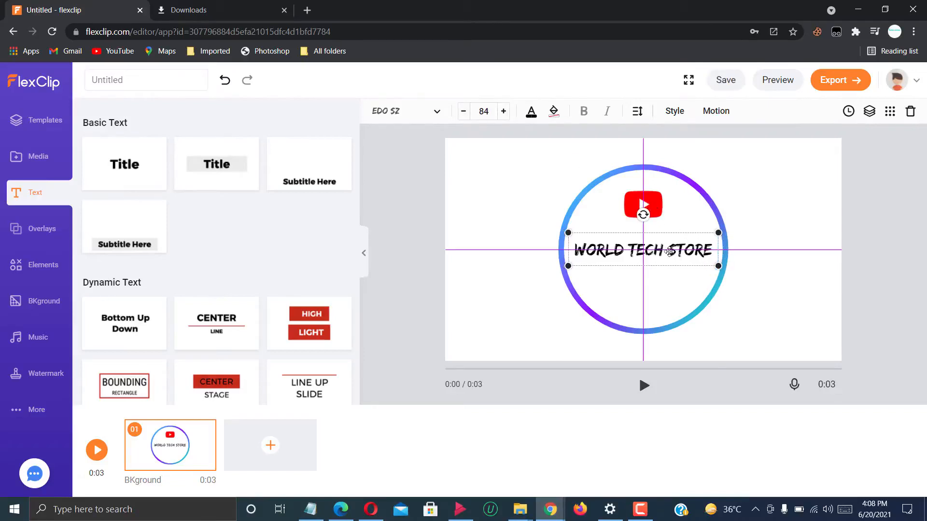
Add a square shape, flatten it into a narrow bar and centre it directly beneath the title.
{"action": "left_click", "coordinate": [43, 265]}
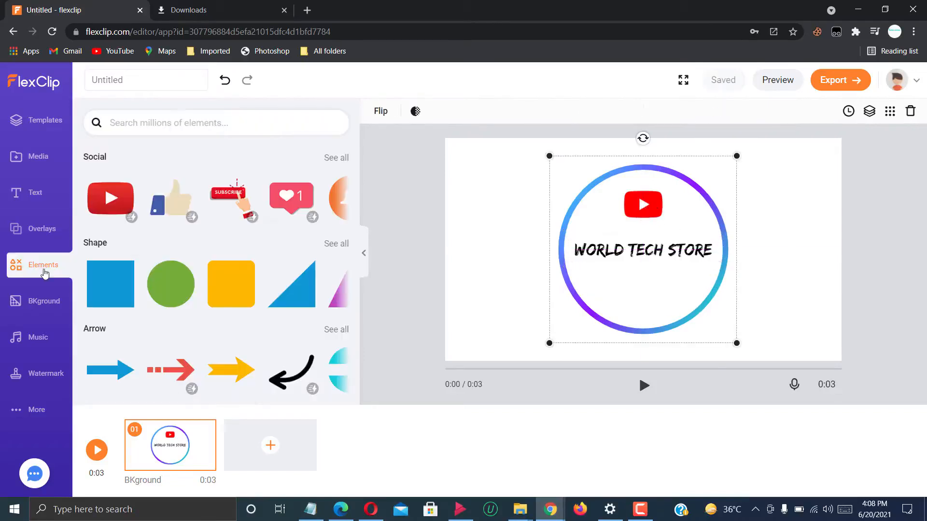
{"action": "left_click", "coordinate": [124, 288]}
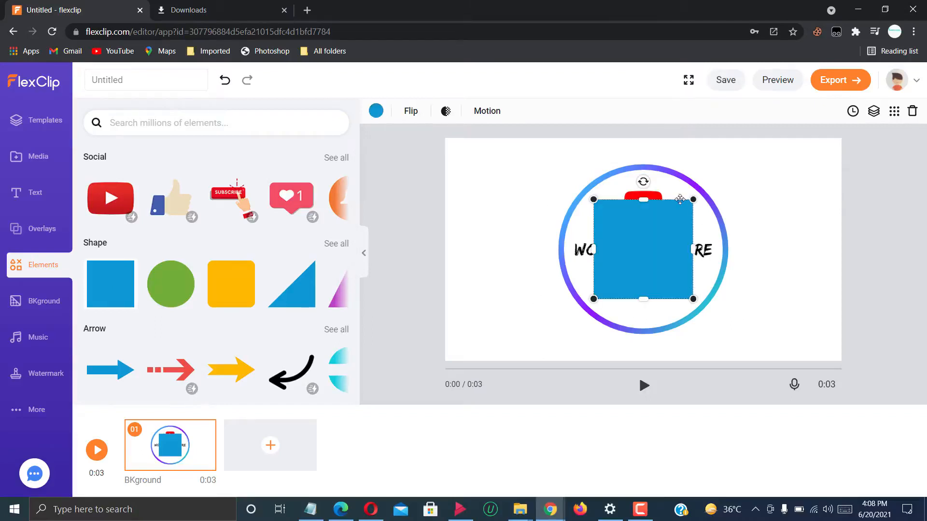
{"action": "left_click_drag", "start_coordinate": [643, 190], "coordinate": [655, 275]}
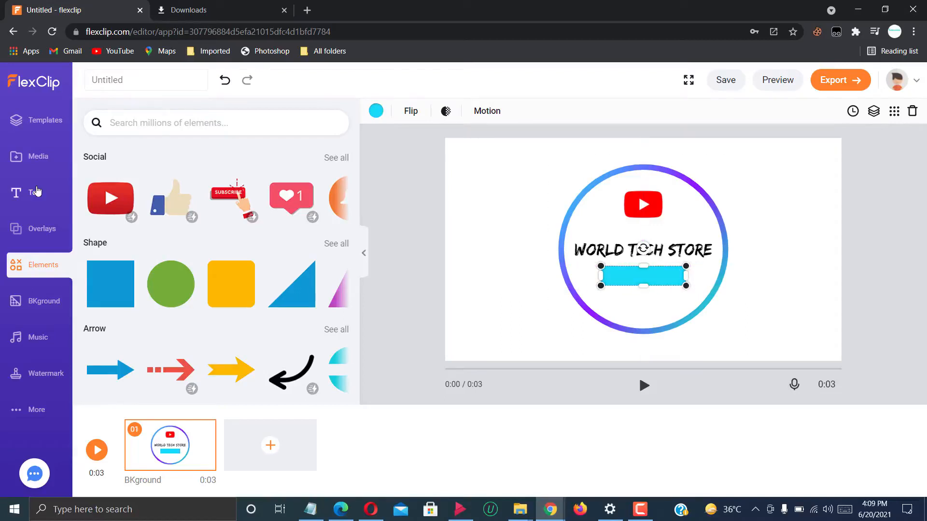
Add a second basic title text to the scene and colour it black.
{"action": "left_click", "coordinate": [37, 191]}
{"action": "left_click", "coordinate": [599, 249]}
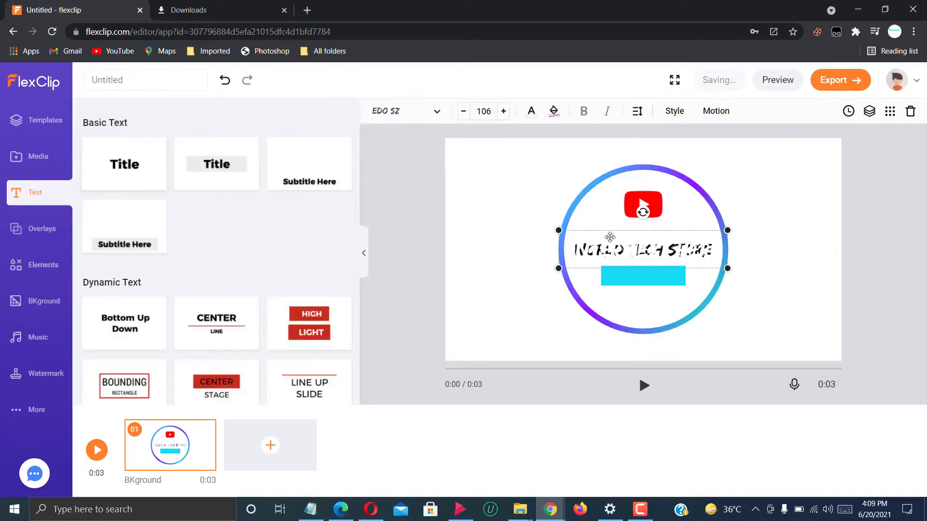
{"action": "left_click", "coordinate": [531, 115]}
{"action": "left_click", "coordinate": [582, 264]}
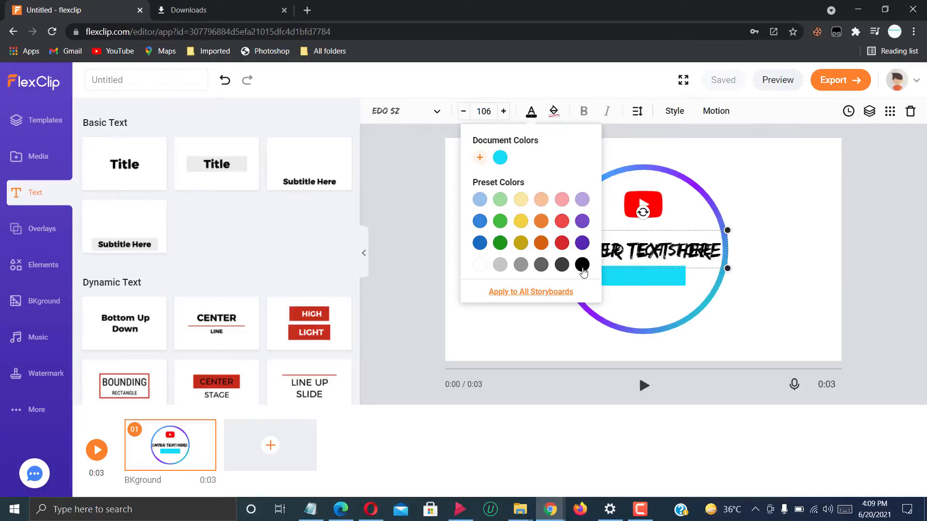
Move the new text onto the bar and replace its placeholder with "Tech Videos".
{"action": "left_click_drag", "start_coordinate": [654, 252], "coordinate": [652, 278]}
{"action": "double_click", "coordinate": [653, 278]}
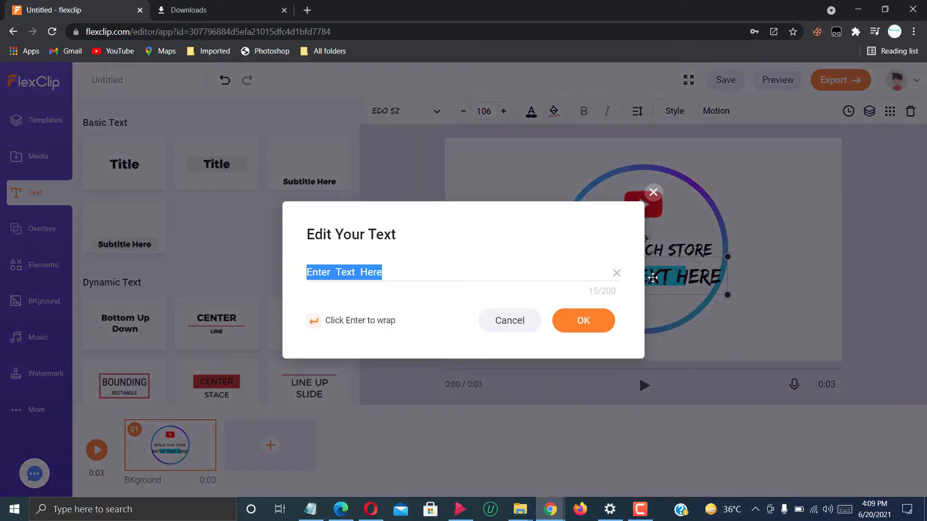
{"action": "type", "text": "Tech Videos"}
{"action": "left_click", "coordinate": [583, 321]}
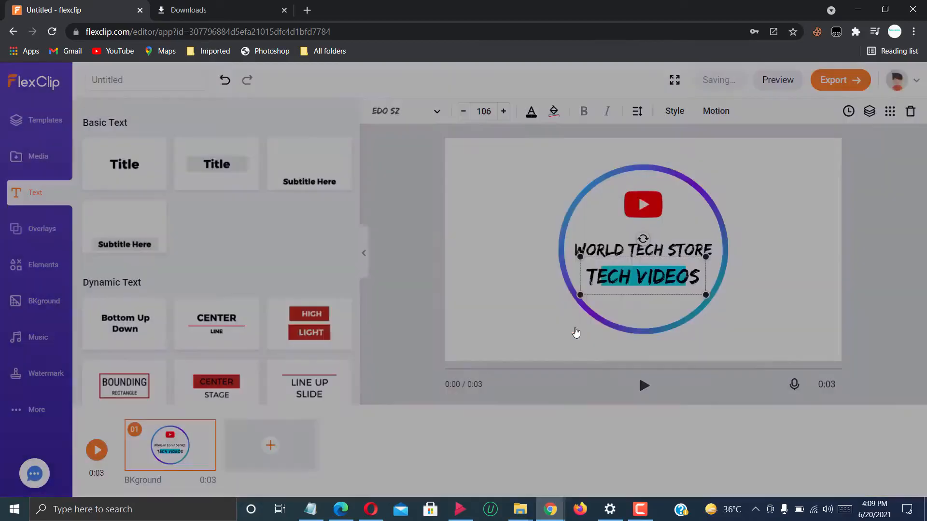
Change the "Tech Videos" text's font to Passion One from the Bold fonts.
{"action": "left_click", "coordinate": [406, 111]}
{"action": "left_click", "coordinate": [513, 150]}
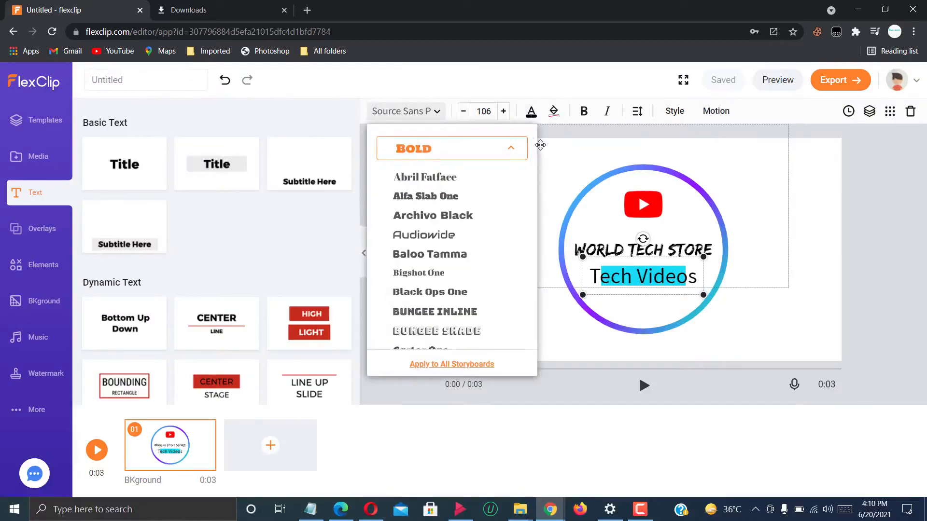
{"action": "left_click_drag", "start_coordinate": [533, 154], "coordinate": [536, 187]}
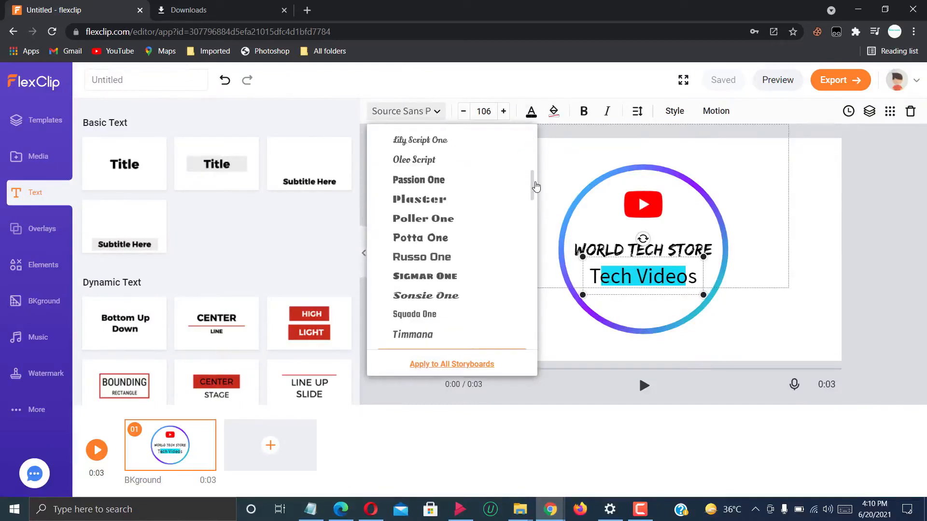
{"action": "left_click", "coordinate": [465, 183]}
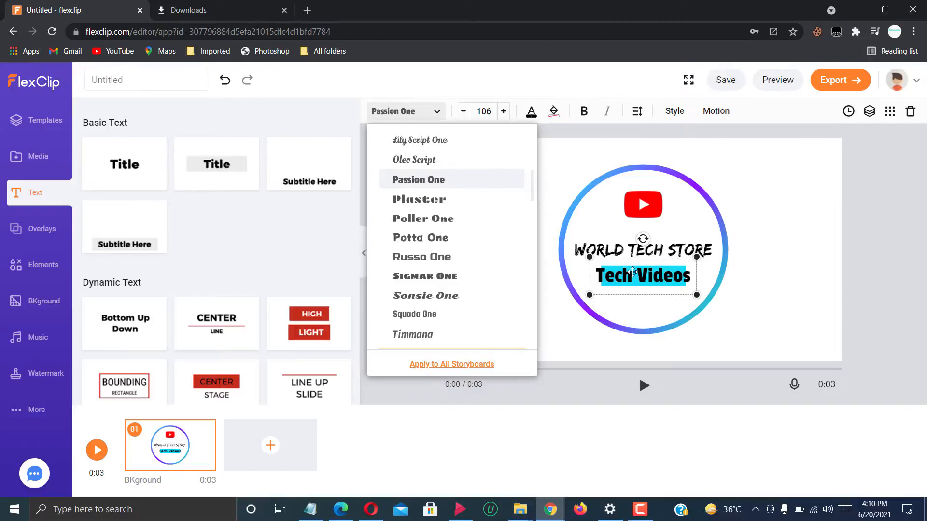
Reduce the "Tech Videos" text's font size to 84 so it fits within the bar.
{"action": "left_click", "coordinate": [467, 112]}
{"action": "left_click", "coordinate": [466, 112]}
{"action": "left_click", "coordinate": [466, 112]}
{"action": "left_click", "coordinate": [467, 113]}
{"action": "left_click", "coordinate": [467, 113]}
{"action": "left_click", "coordinate": [467, 113]}
{"action": "left_click", "coordinate": [467, 113]}
{"action": "left_click", "coordinate": [467, 113]}
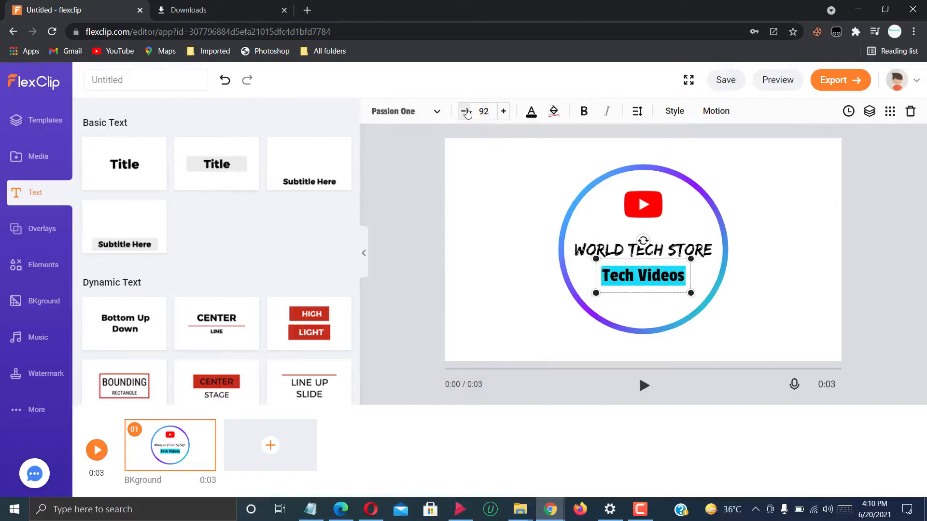
{"action": "left_click", "coordinate": [467, 112]}
{"action": "left_click", "coordinate": [467, 113]}
{"action": "left_click", "coordinate": [467, 113]}
{"action": "left_click", "coordinate": [467, 113]}
{"action": "left_click", "coordinate": [467, 113]}
{"action": "left_click", "coordinate": [467, 113]}
{"action": "left_click", "coordinate": [467, 113]}
{"action": "left_click", "coordinate": [467, 113]}
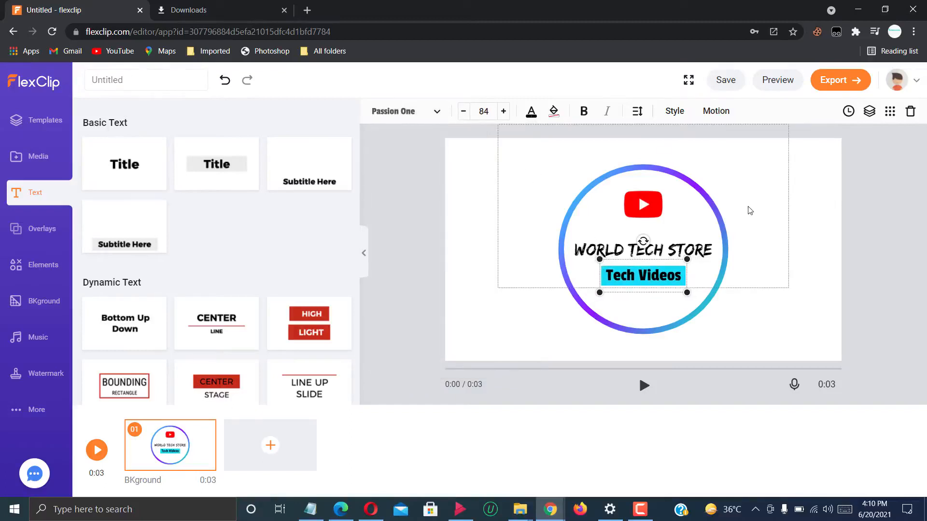
{"action": "left_click", "coordinate": [823, 274]}
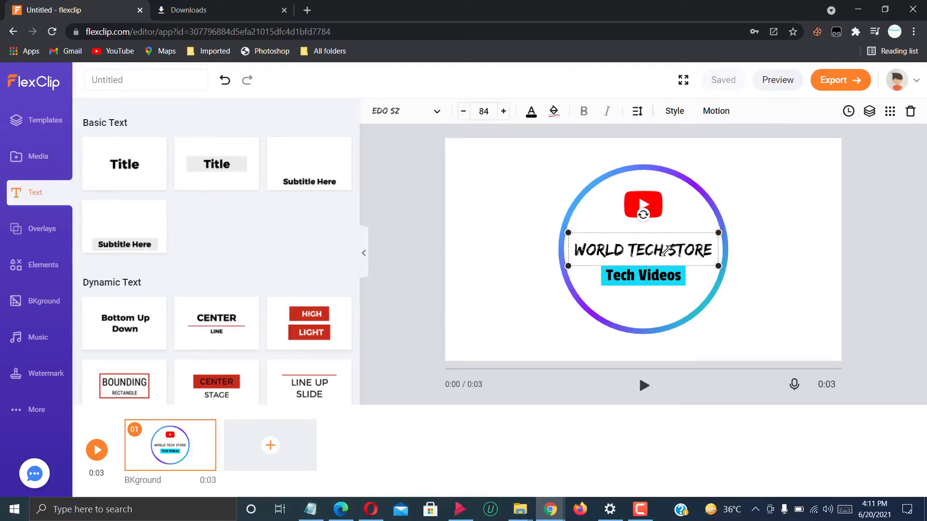
Give the "World Tech Store" title a Wipe Up entrance animation.
{"action": "left_click", "coordinate": [718, 114]}
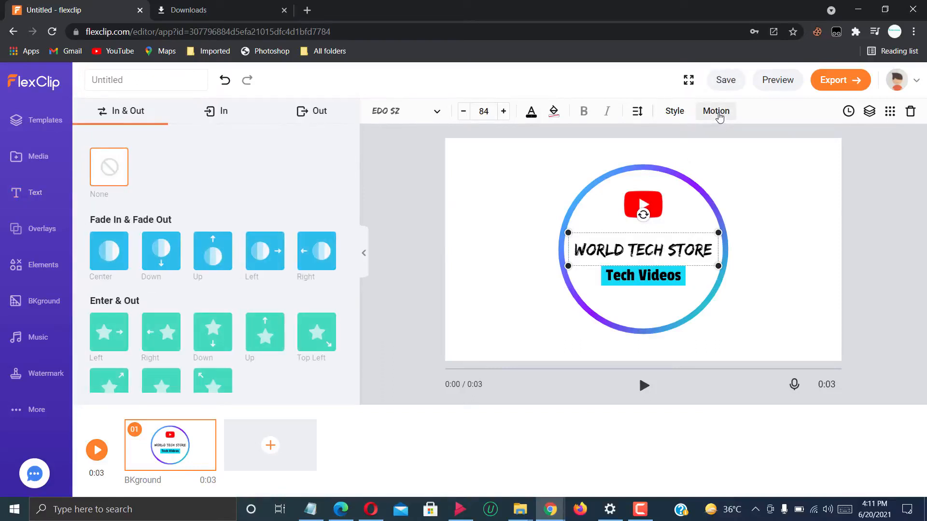
{"action": "left_click", "coordinate": [222, 112]}
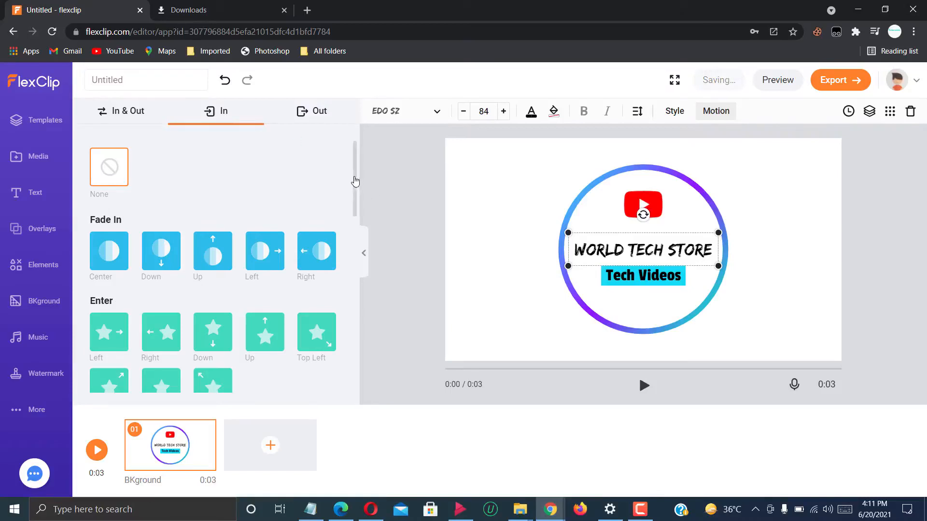
{"action": "left_click_drag", "start_coordinate": [355, 182], "coordinate": [347, 303]}
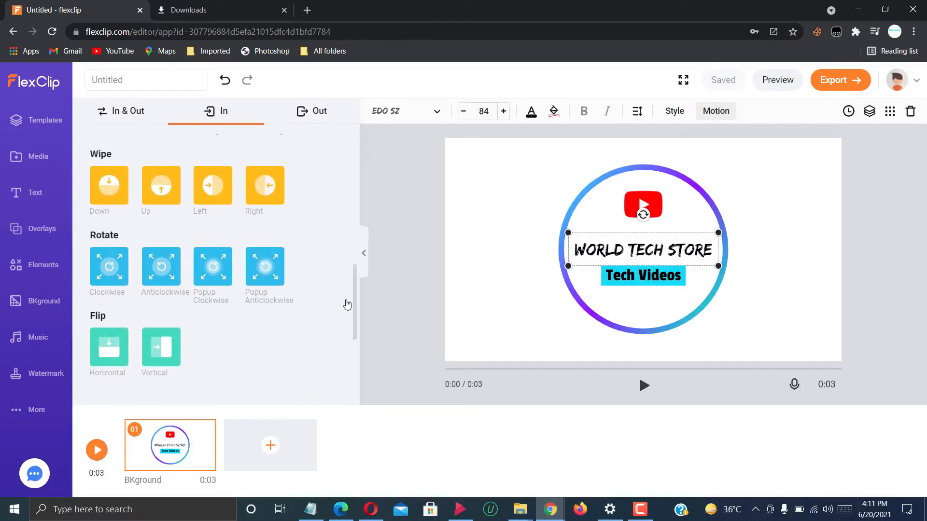
{"action": "left_click", "coordinate": [154, 194]}
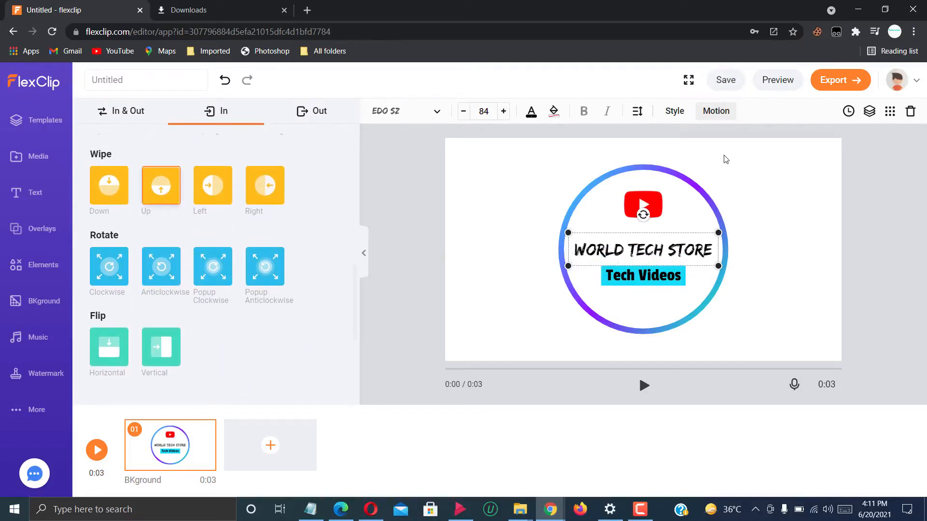
Delay the "World Tech Store" title's start time to 0:00.70 and preview the scene.
{"action": "left_click", "coordinate": [848, 112]}
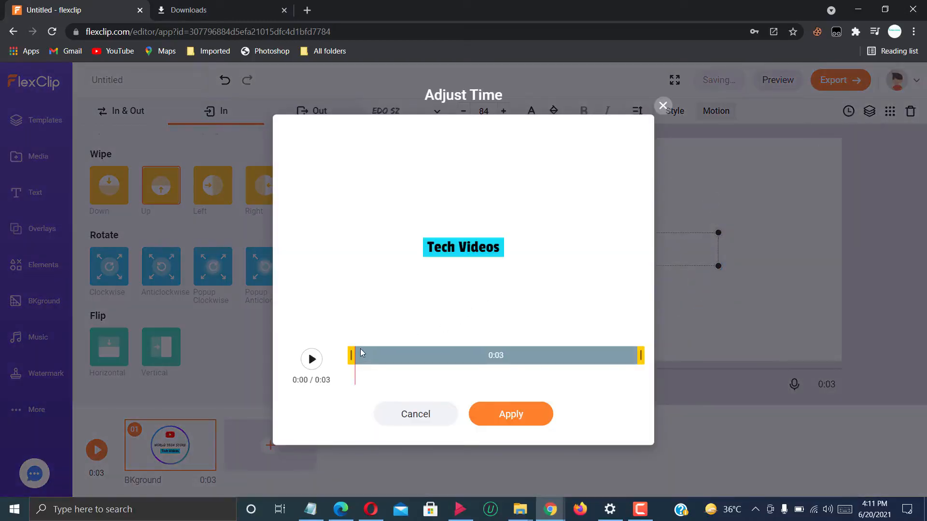
{"action": "left_click_drag", "start_coordinate": [352, 353], "coordinate": [395, 352]}
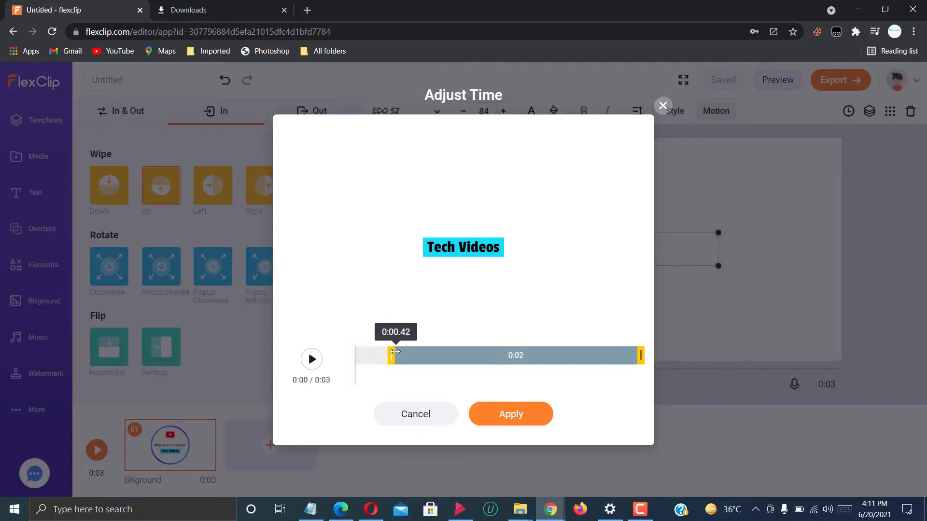
{"action": "left_click_drag", "start_coordinate": [395, 352], "coordinate": [421, 352]}
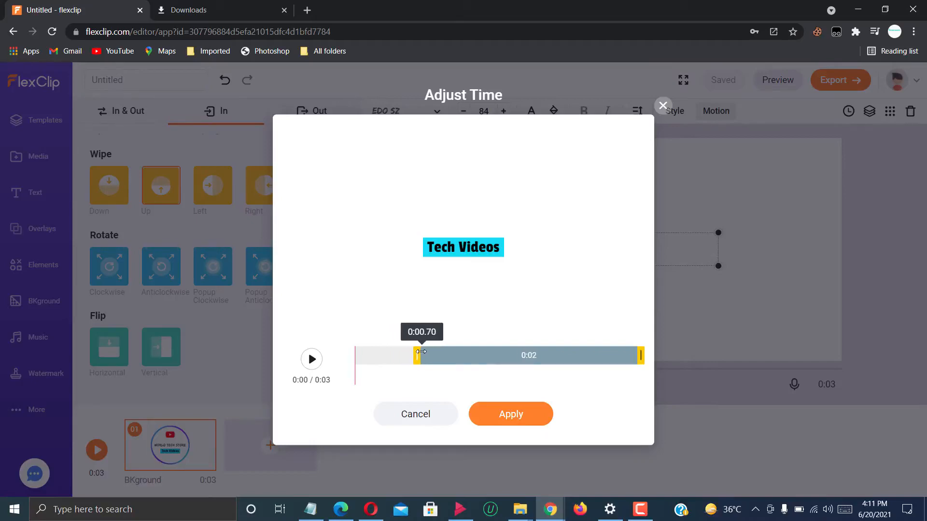
{"action": "left_click", "coordinate": [508, 414]}
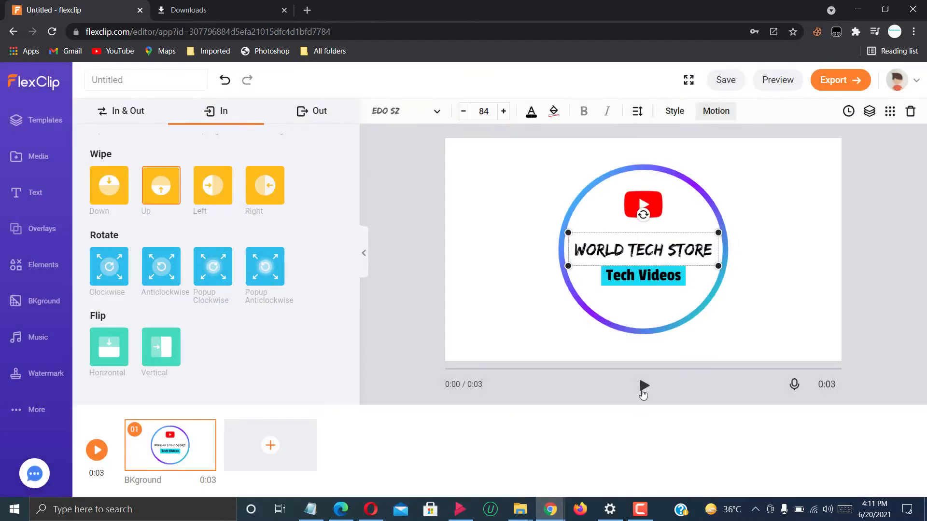
{"action": "left_click", "coordinate": [643, 391]}
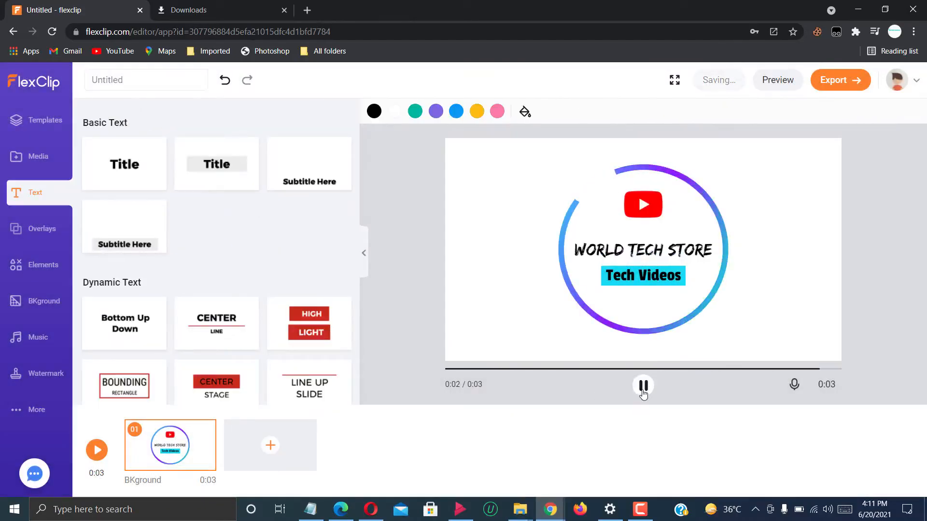
Give the "Tech Videos" text a Wipe Up entrance animation.
{"action": "left_click", "coordinate": [680, 268]}
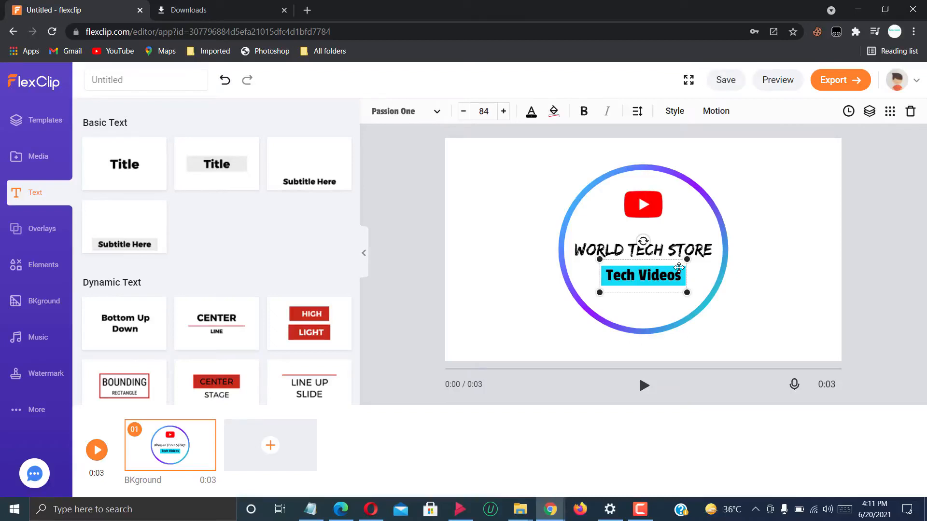
{"action": "left_click", "coordinate": [716, 111]}
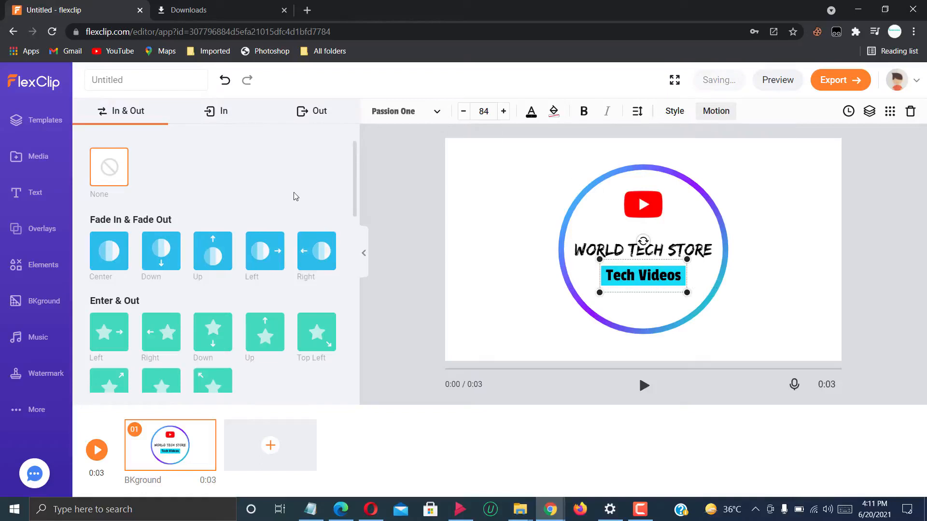
{"action": "left_click", "coordinate": [217, 112]}
{"action": "scroll", "coordinate": [203, 256], "scroll_direction": "up", "scroll_amount": 1}
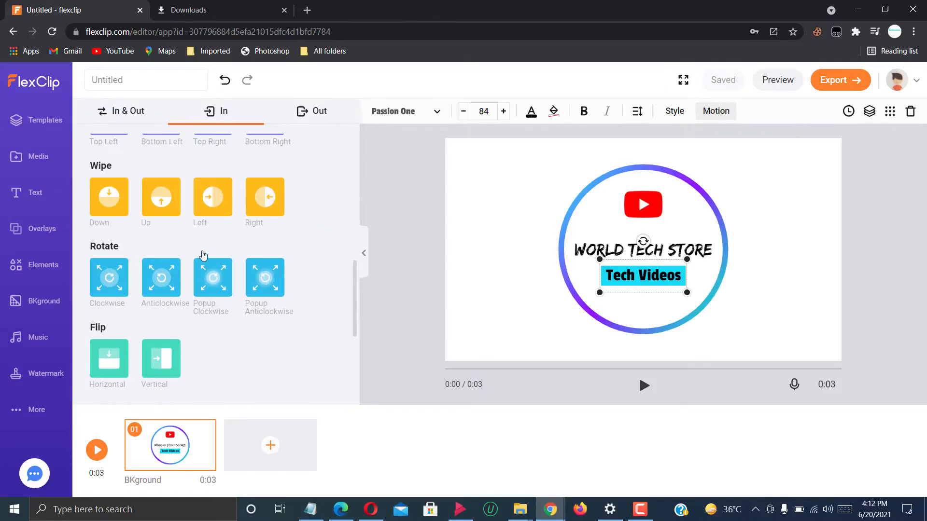
{"action": "left_click", "coordinate": [166, 213]}
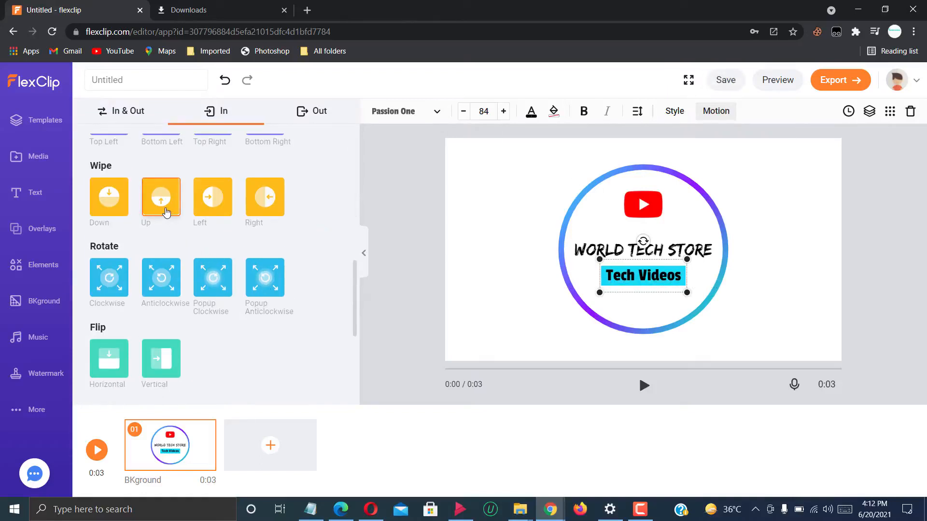
Give the cyan bar behind "Tech Videos" a Wipe Up entrance animation.
{"action": "left_click", "coordinate": [650, 301]}
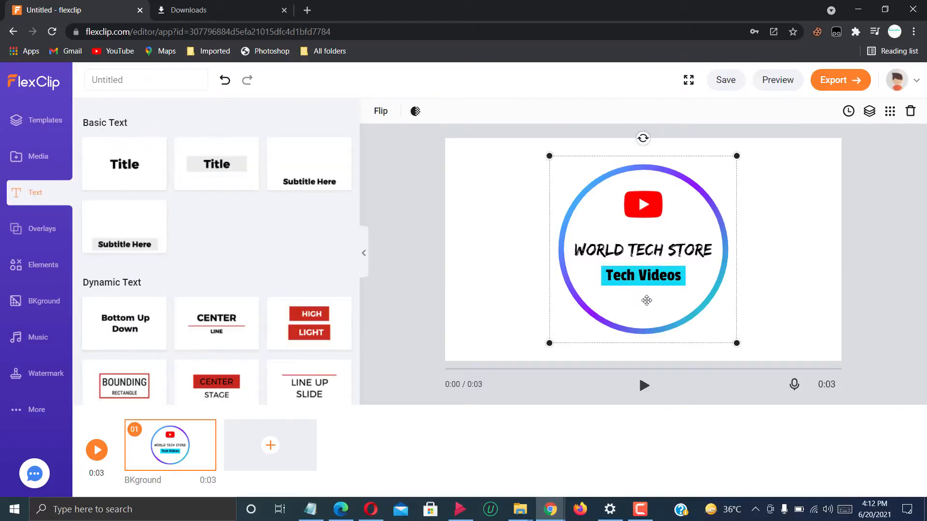
{"action": "left_click", "coordinate": [599, 274]}
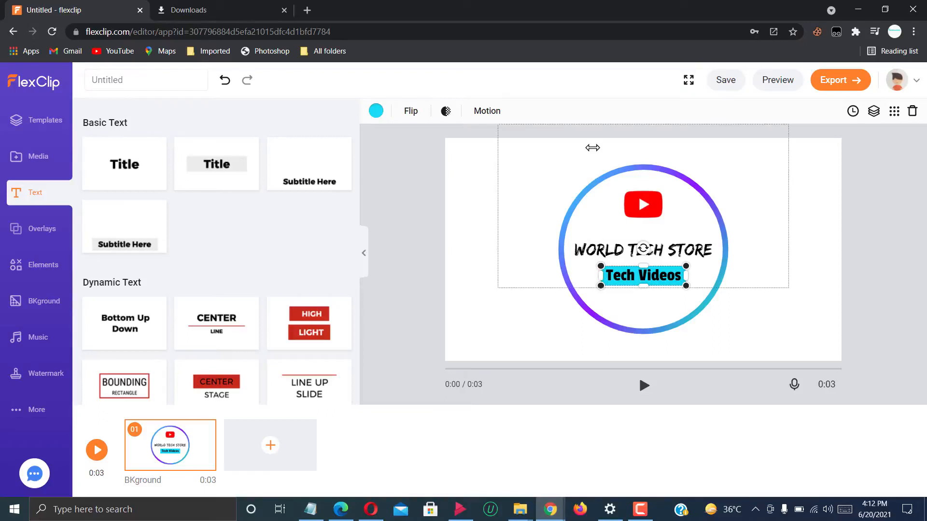
{"action": "left_click", "coordinate": [490, 113]}
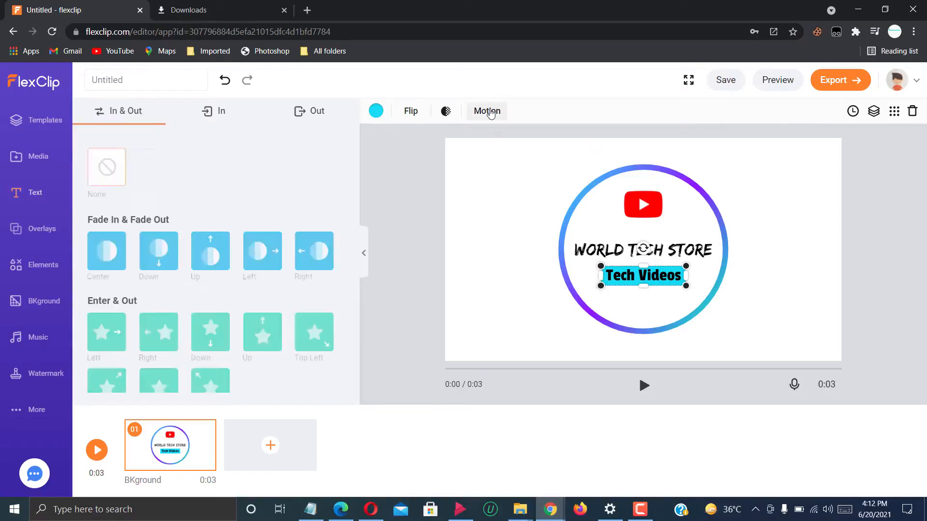
{"action": "left_click", "coordinate": [223, 120]}
{"action": "scroll", "coordinate": [350, 287], "scroll_direction": "down", "scroll_amount": 5}
{"action": "scroll", "coordinate": [356, 303], "scroll_direction": "up", "scroll_amount": 3}
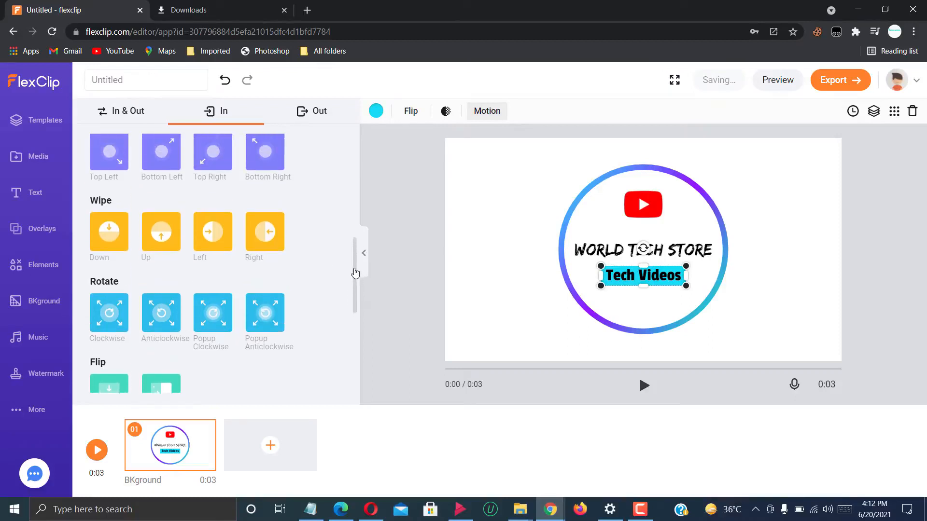
{"action": "left_click", "coordinate": [168, 348]}
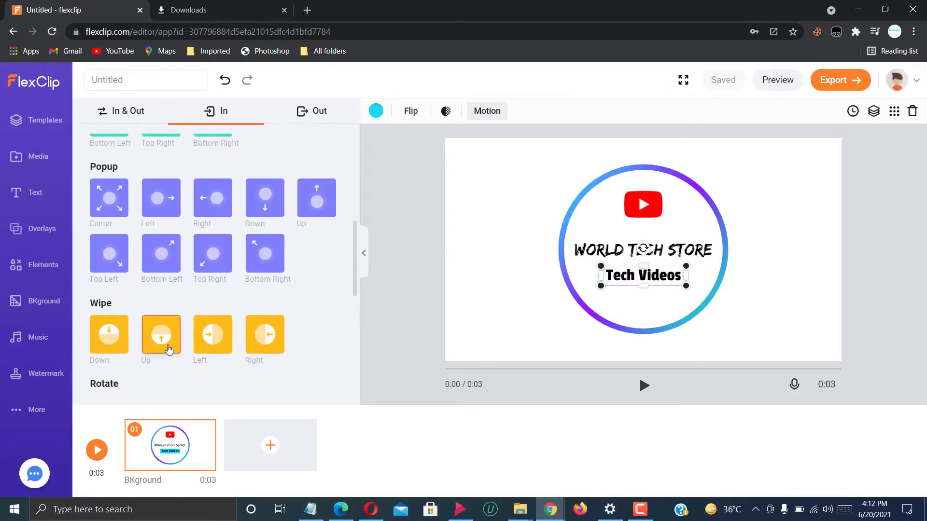
Delay the start time of the cyan bar behind "Tech Videos" to about a third of the way into the scene.
{"action": "left_click", "coordinate": [853, 112]}
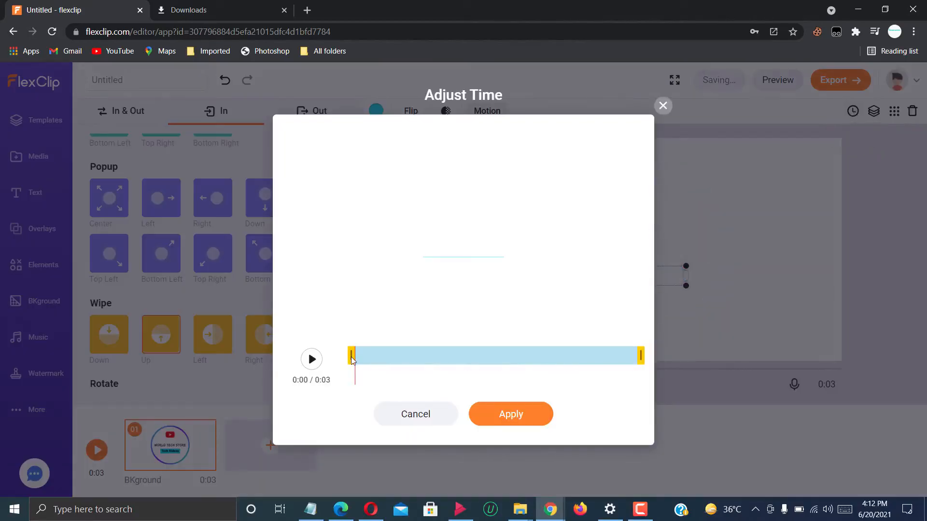
{"action": "left_click_drag", "start_coordinate": [352, 359], "coordinate": [441, 356]}
{"action": "left_click", "coordinate": [504, 410]}
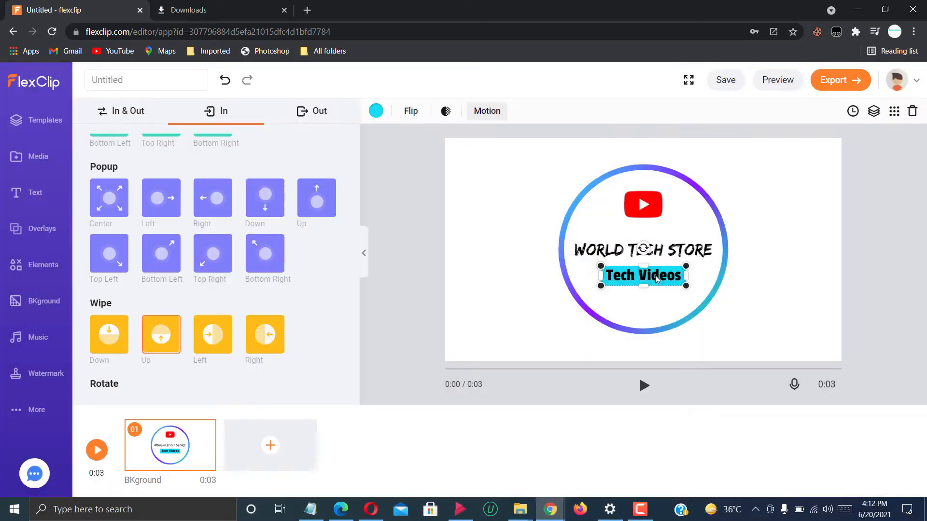
Delay the "Tech Videos" text's start time to about a third of the way into the scene and preview it.
{"action": "left_click", "coordinate": [655, 275]}
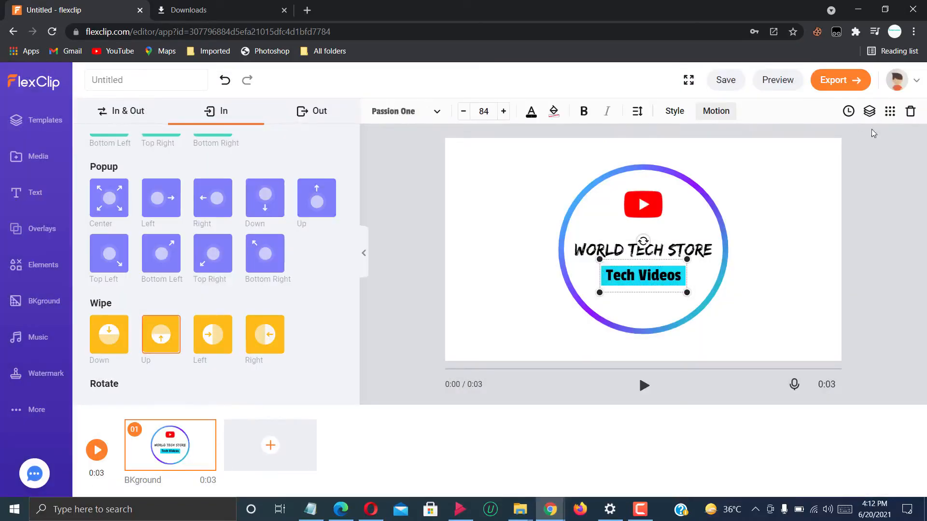
{"action": "left_click", "coordinate": [851, 114]}
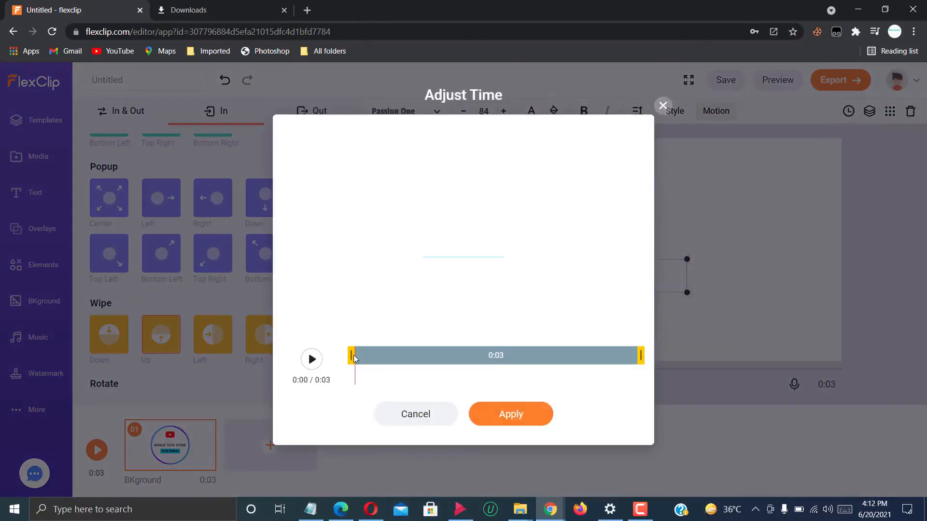
{"action": "left_click_drag", "start_coordinate": [369, 354], "coordinate": [449, 357]}
{"action": "left_click", "coordinate": [511, 415]}
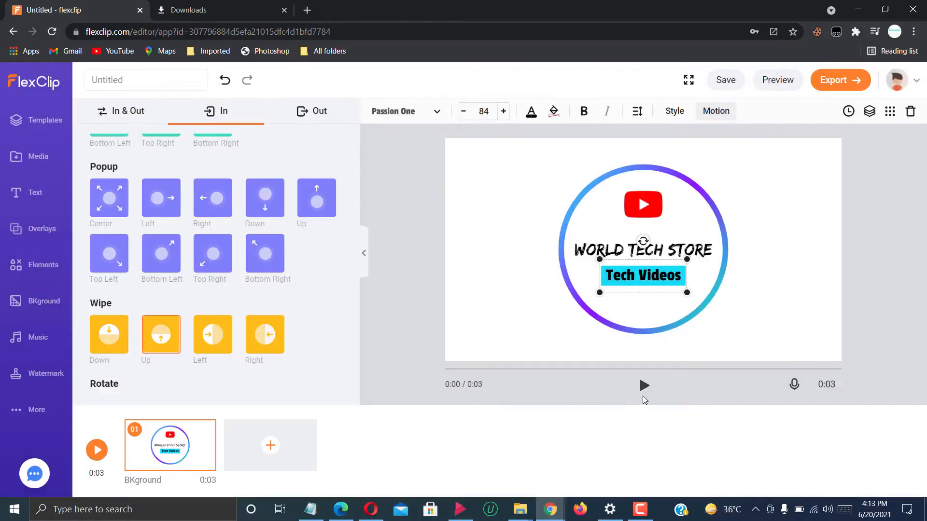
{"action": "left_click", "coordinate": [644, 392]}
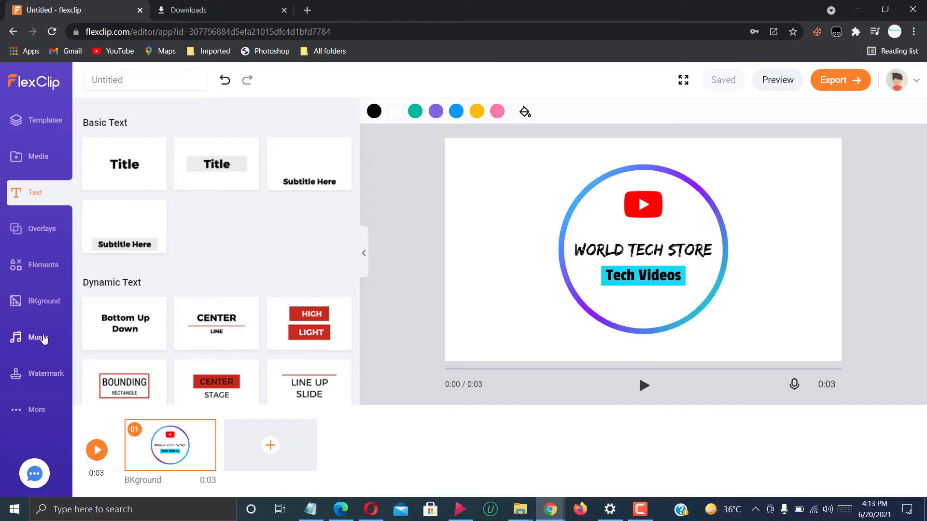
Search stock music for "electronic smooth", add the "Electronic Smooth Logo Reveal" track, and play the scene with it.
{"action": "left_click", "coordinate": [44, 339]}
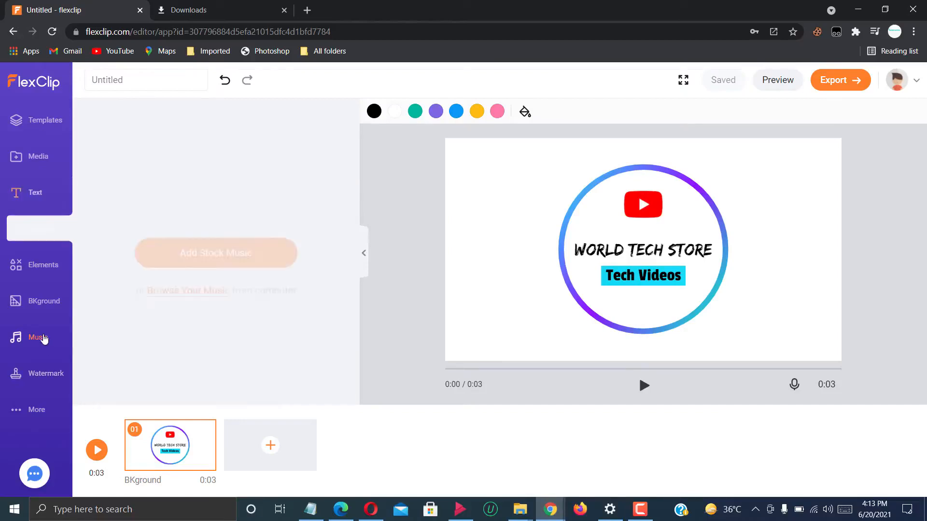
{"action": "left_click", "coordinate": [192, 246]}
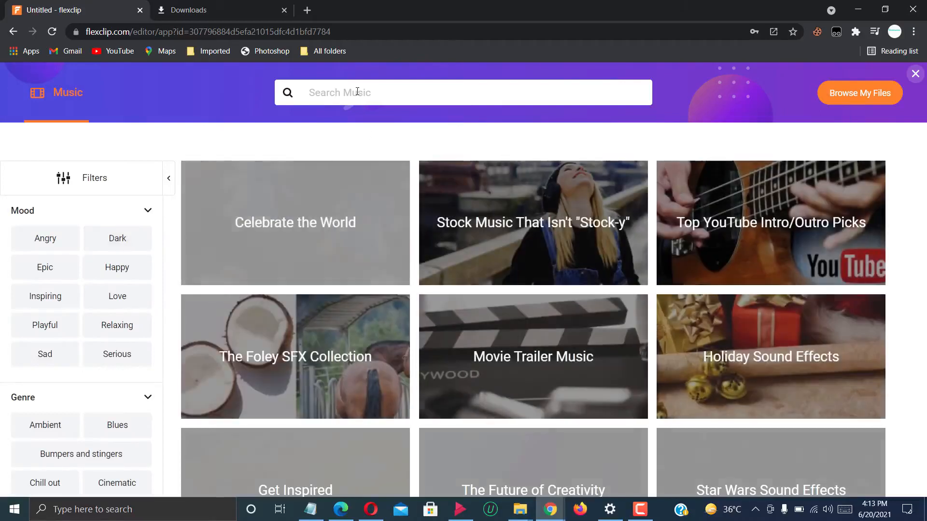
{"action": "left_click", "coordinate": [357, 92]}
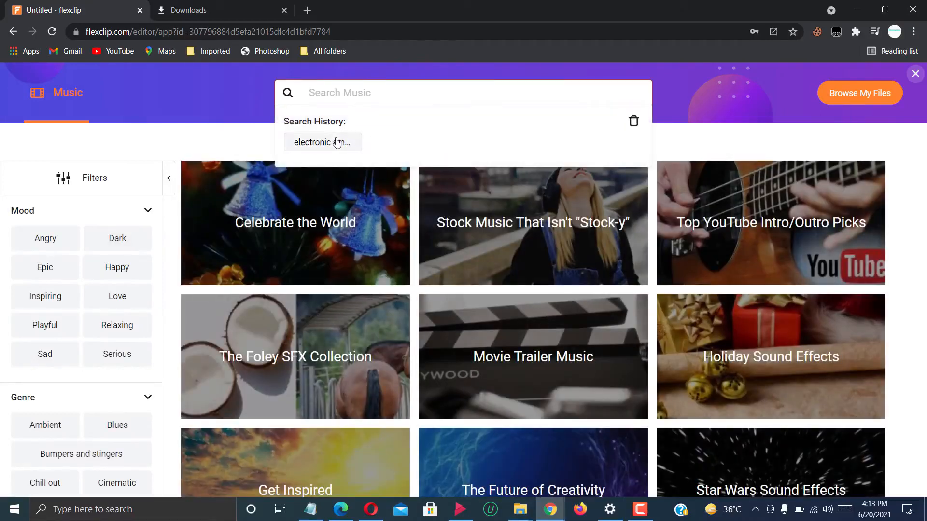
{"action": "left_click", "coordinate": [337, 142]}
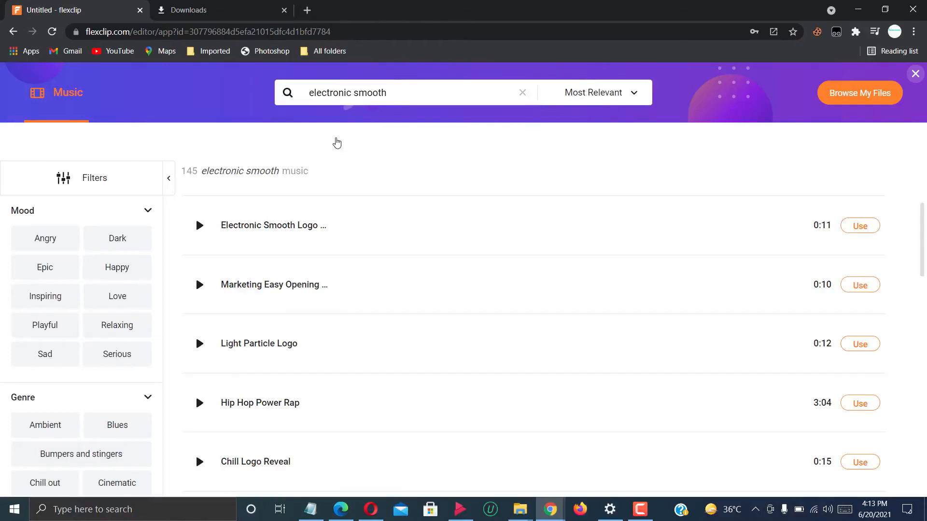
{"action": "left_click", "coordinate": [200, 226]}
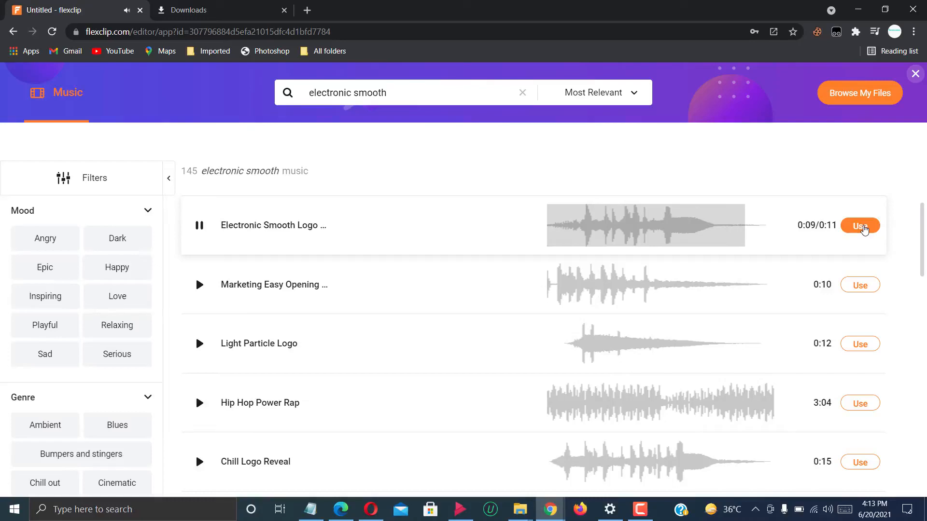
{"action": "left_click", "coordinate": [864, 230]}
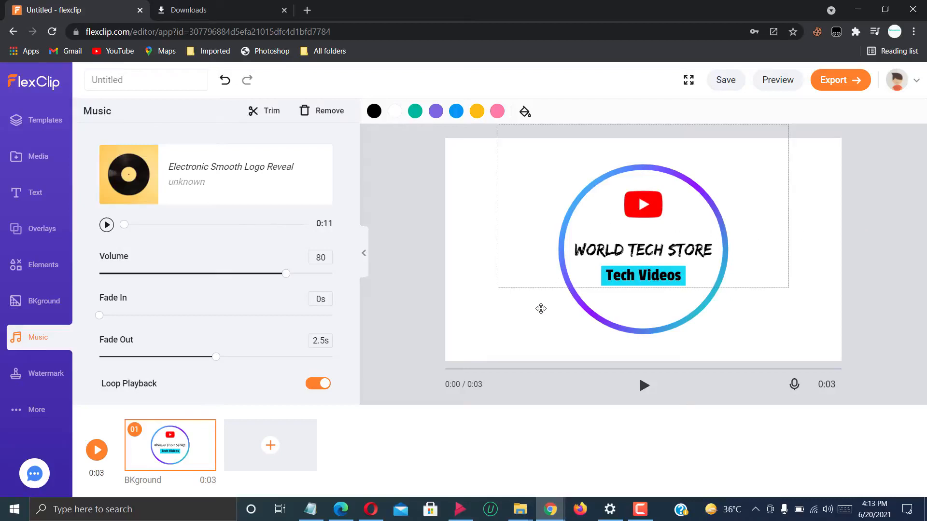
{"action": "left_click", "coordinate": [644, 385]}
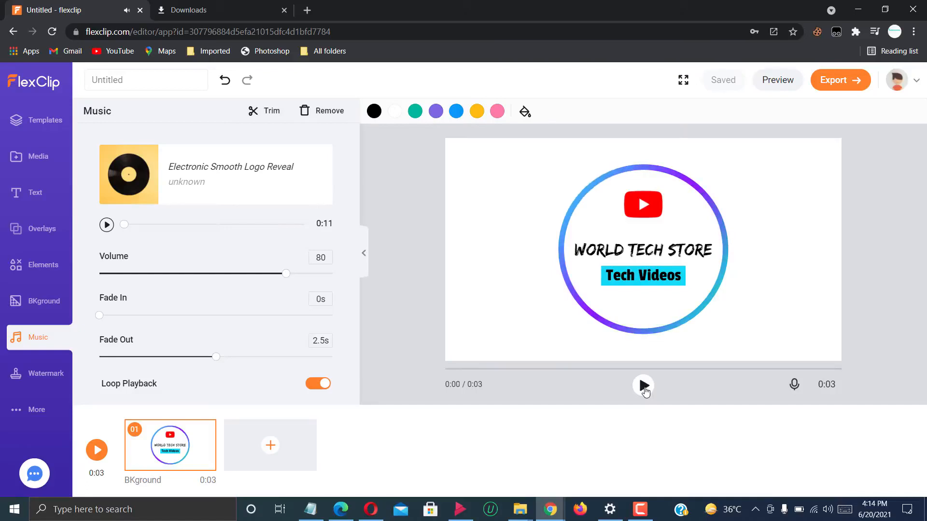
Search stock backgrounds for "white background", use the full 0:09 yellow paint video as the scene background, and preview it.
{"action": "left_click", "coordinate": [51, 299]}
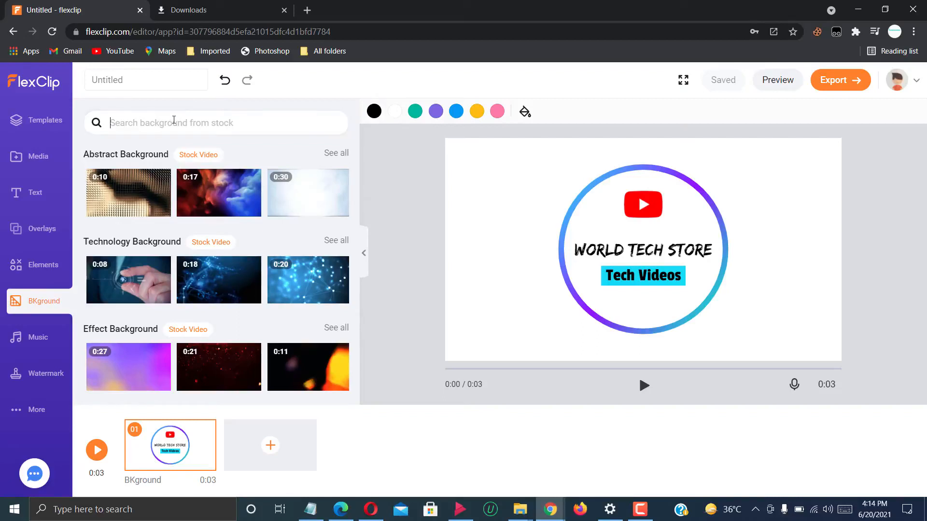
{"action": "type", "text": "white backgr"}
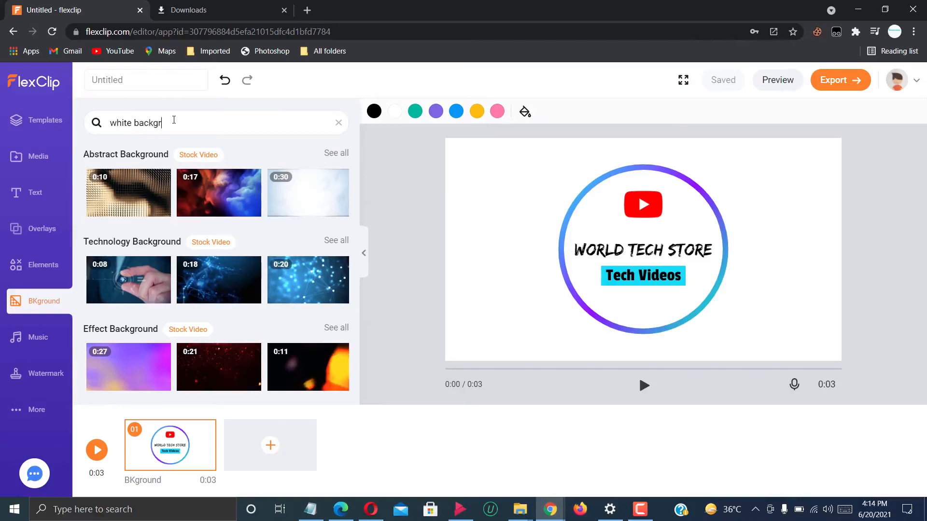
{"action": "type", "text": "ound"}
{"action": "key", "text": "Return"}
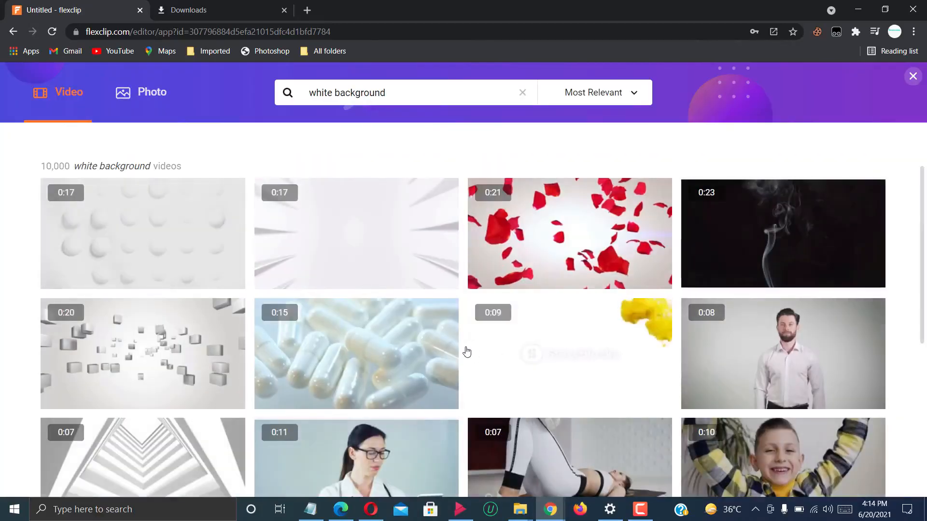
{"action": "left_click", "coordinate": [529, 343]}
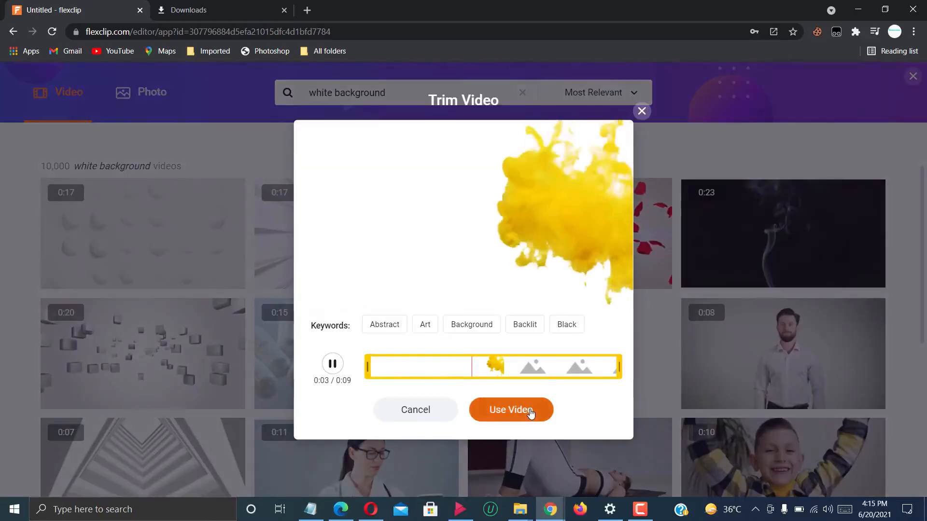
{"action": "left_click", "coordinate": [530, 413]}
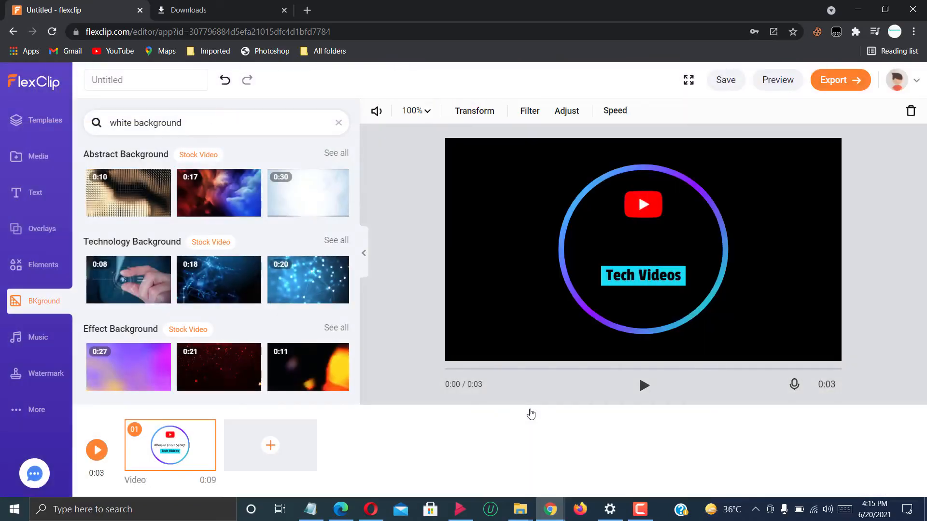
{"action": "left_click", "coordinate": [644, 386]}
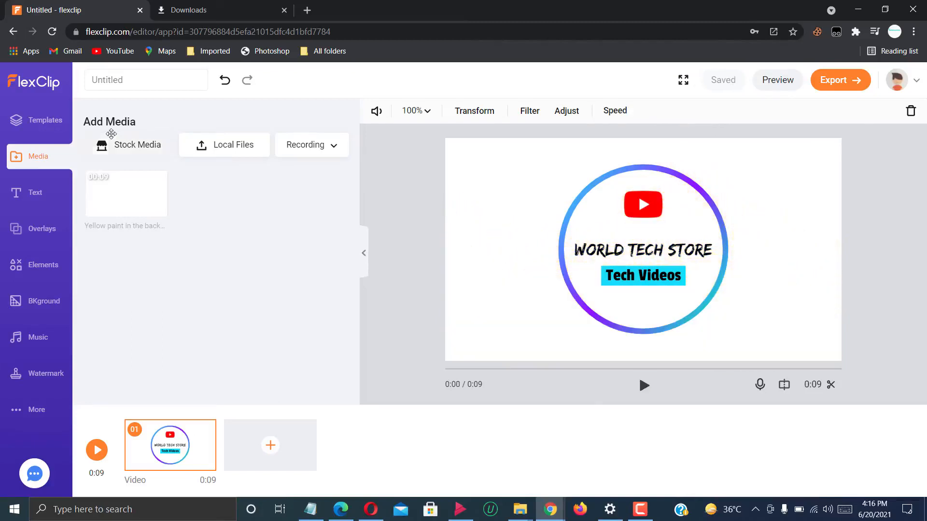
Search the templates for "outro" and add the Courses Youtube Outro page as the second scene.
{"action": "left_click", "coordinate": [44, 119]}
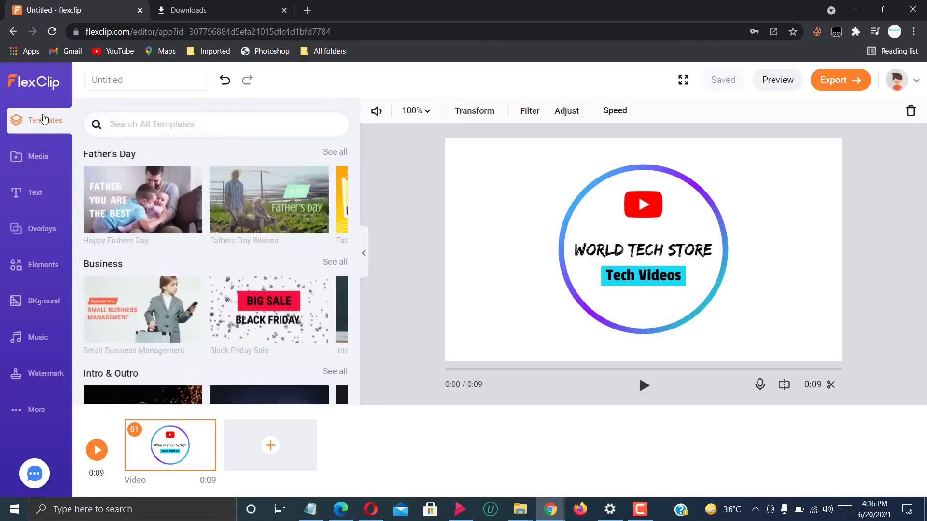
{"action": "left_click", "coordinate": [204, 123]}
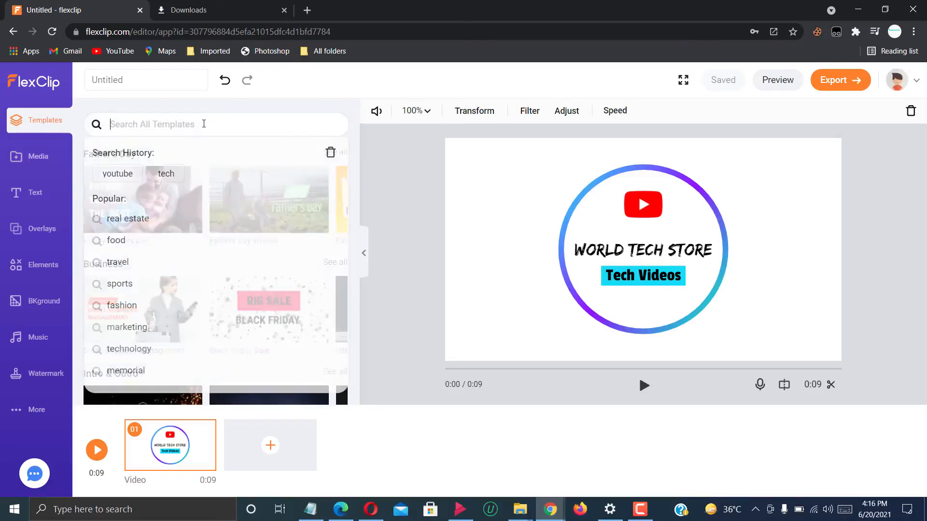
{"action": "type", "text": "outro"}
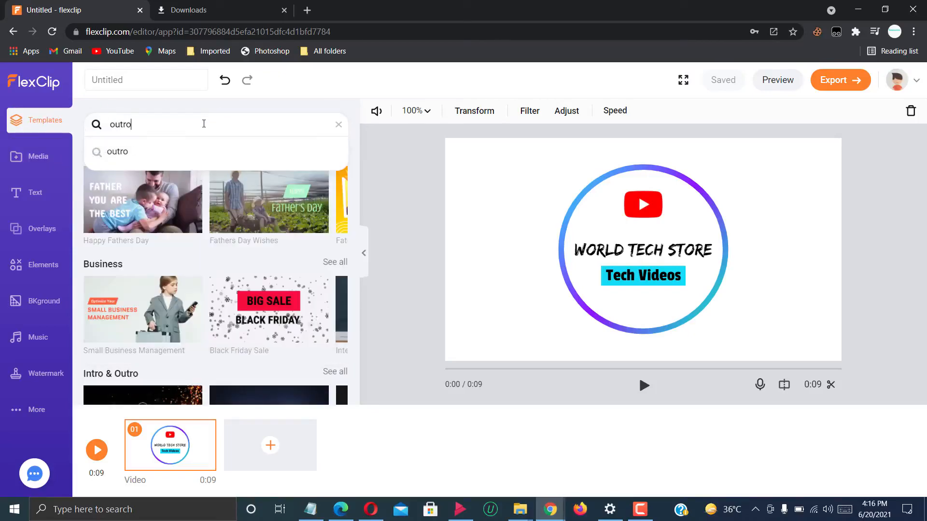
{"action": "key", "text": "Return"}
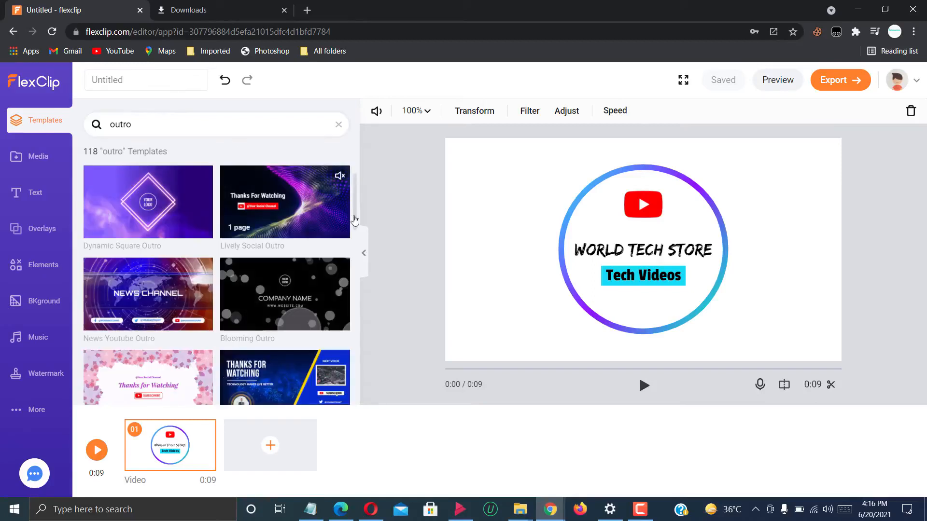
{"action": "left_click_drag", "start_coordinate": [355, 212], "coordinate": [355, 247]}
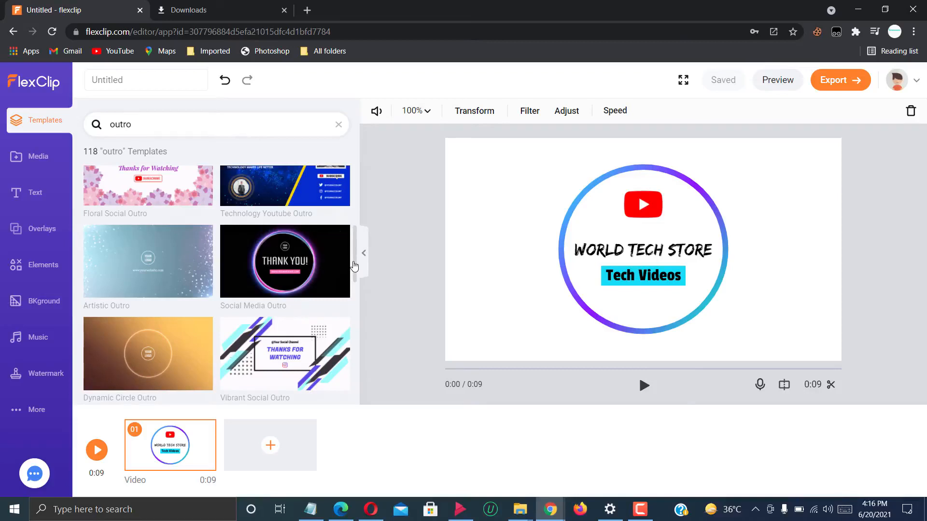
{"action": "left_click_drag", "start_coordinate": [355, 265], "coordinate": [356, 306]}
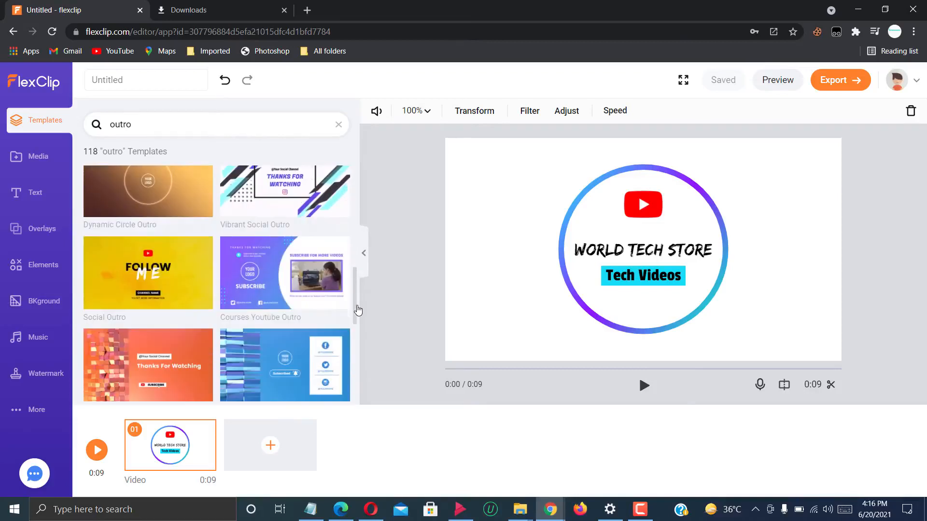
{"action": "left_click", "coordinate": [294, 278]}
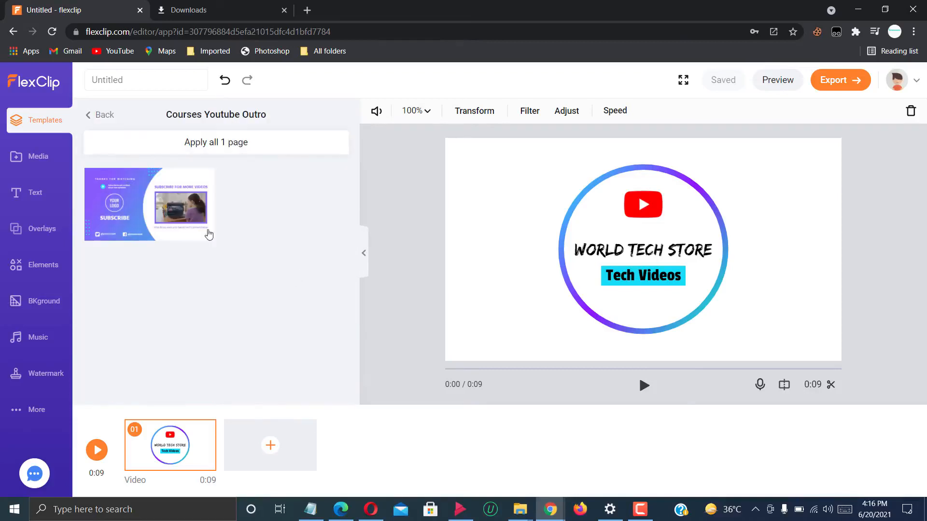
{"action": "left_click", "coordinate": [204, 231]}
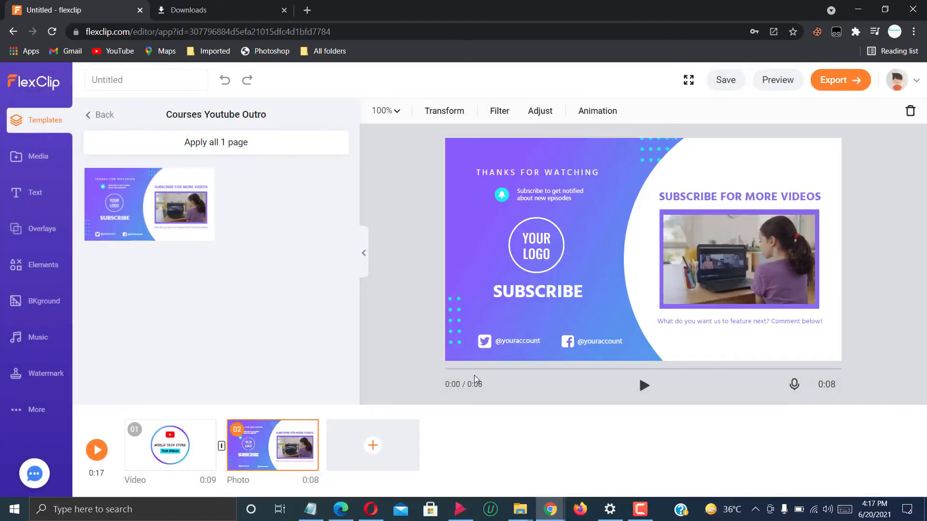
{"action": "left_click", "coordinate": [516, 341]}
{"action": "left_click", "coordinate": [517, 341]}
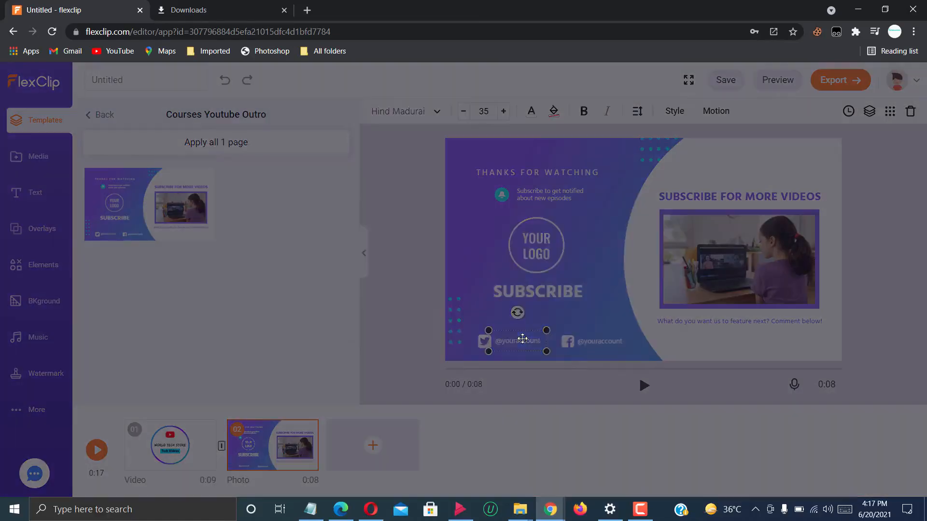
{"action": "type", "text": "WTS"}
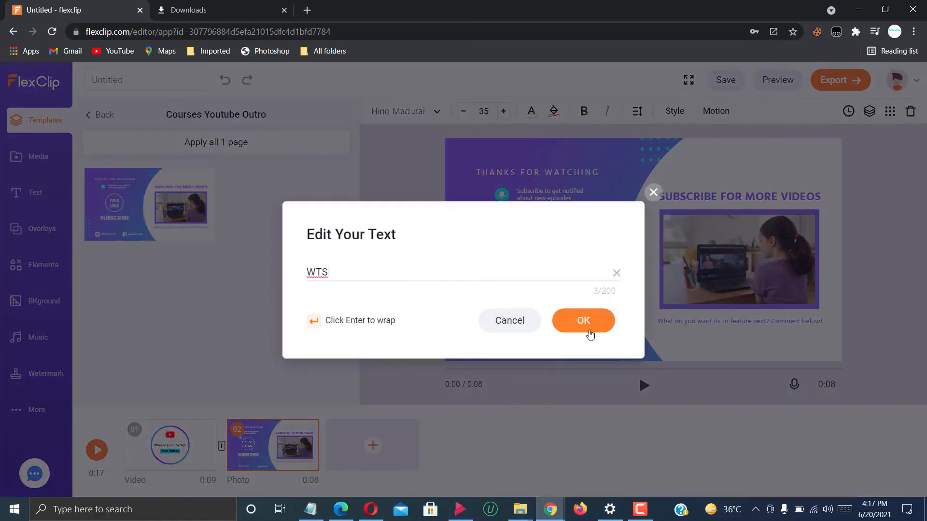
{"action": "left_click", "coordinate": [590, 334]}
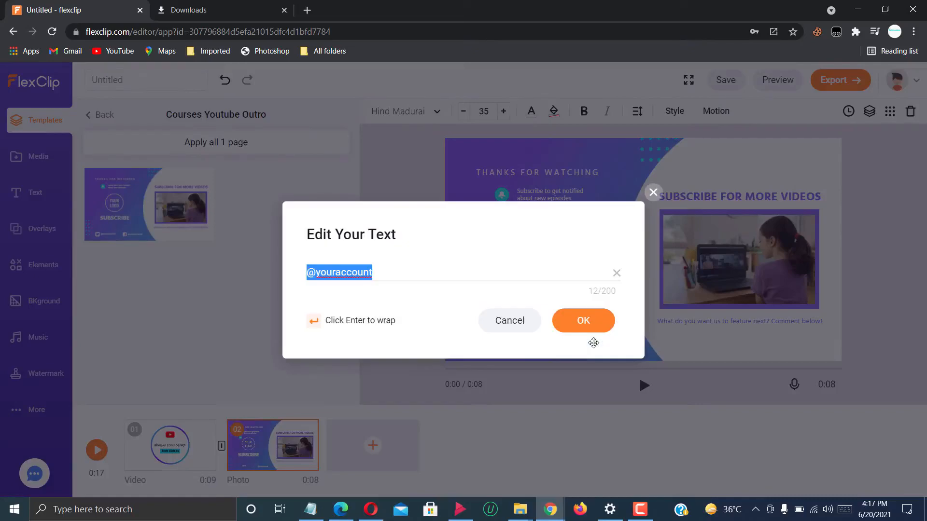
{"action": "type", "text": "WTS"}
{"action": "left_click", "coordinate": [594, 327]}
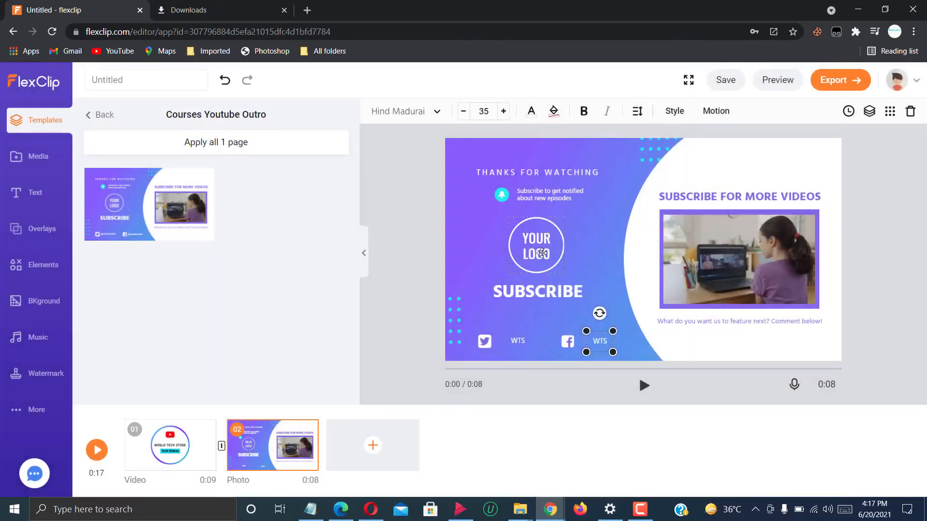
Replace the outro's "YOUR LOGO" placeholder with Netflix_icon.svg.png from the Desktop folder.
{"action": "left_click", "coordinate": [536, 233]}
{"action": "double_click", "coordinate": [536, 233]}
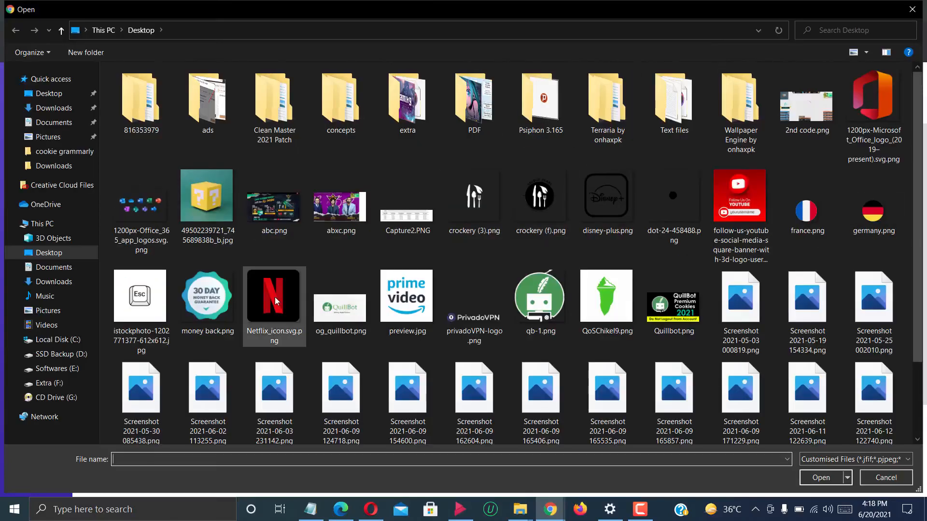
{"action": "double_click", "coordinate": [275, 297]}
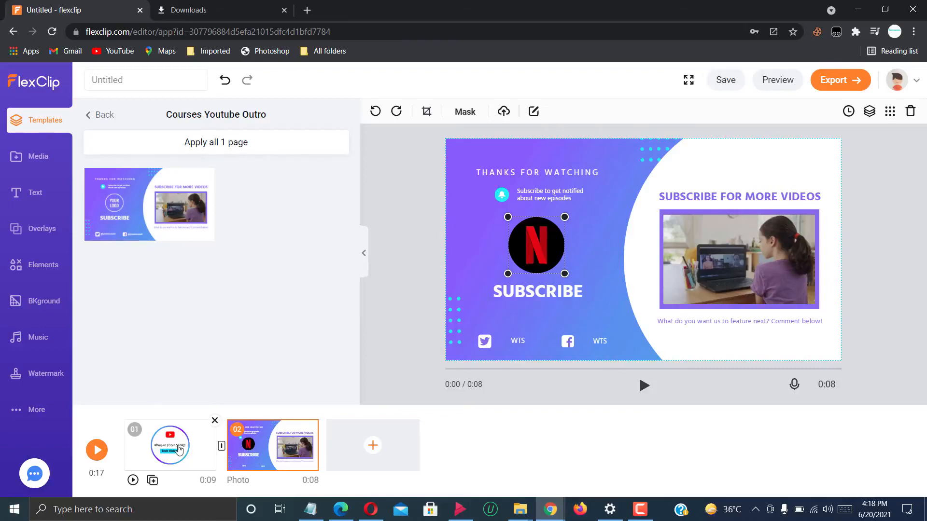
Play back the intro scene and the outro scene to check both.
{"action": "left_click", "coordinate": [179, 450]}
{"action": "left_click", "coordinate": [644, 385]}
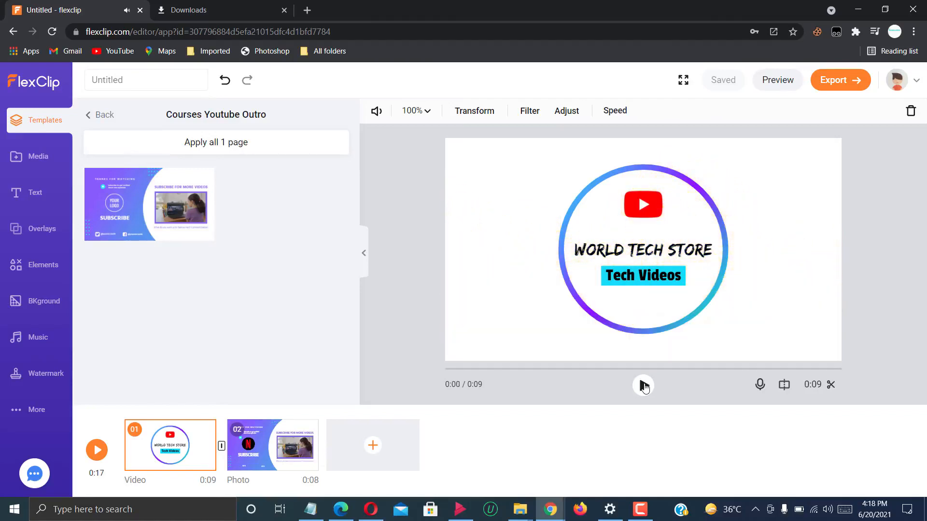
{"action": "left_click", "coordinate": [273, 446]}
{"action": "left_click", "coordinate": [644, 386]}
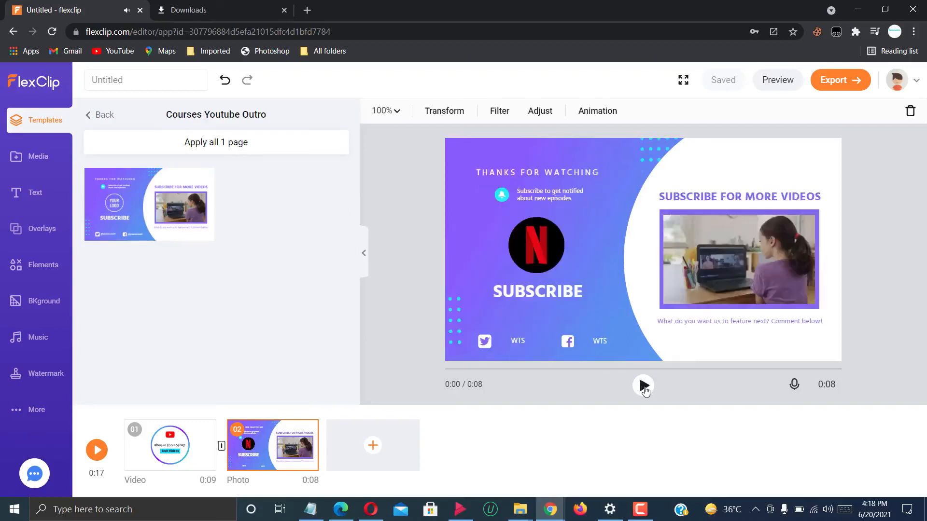
Export the project as a 1080p MP4 named "intro outro", credited to "onhaxpk" and without a FlexClip intro.
{"action": "left_click", "coordinate": [841, 86]}
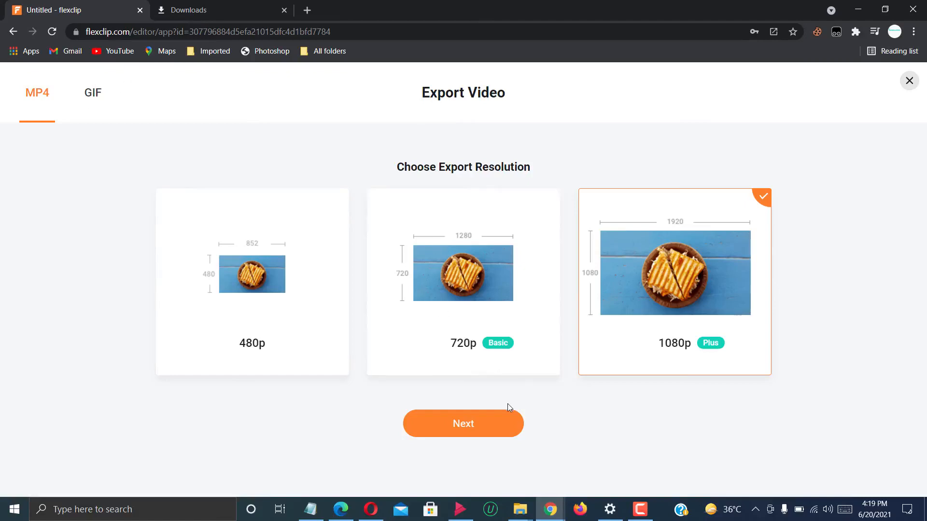
{"action": "left_click", "coordinate": [500, 423]}
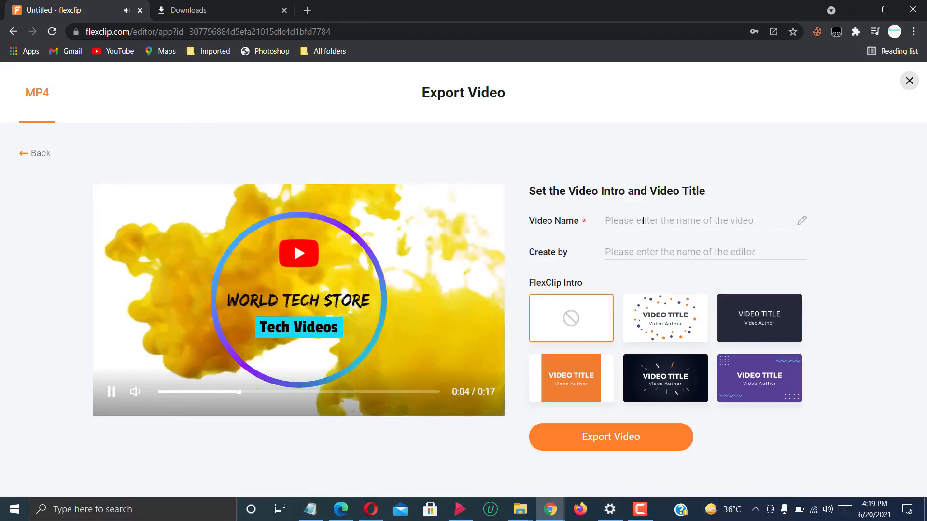
{"action": "type", "text": "intro outro"}
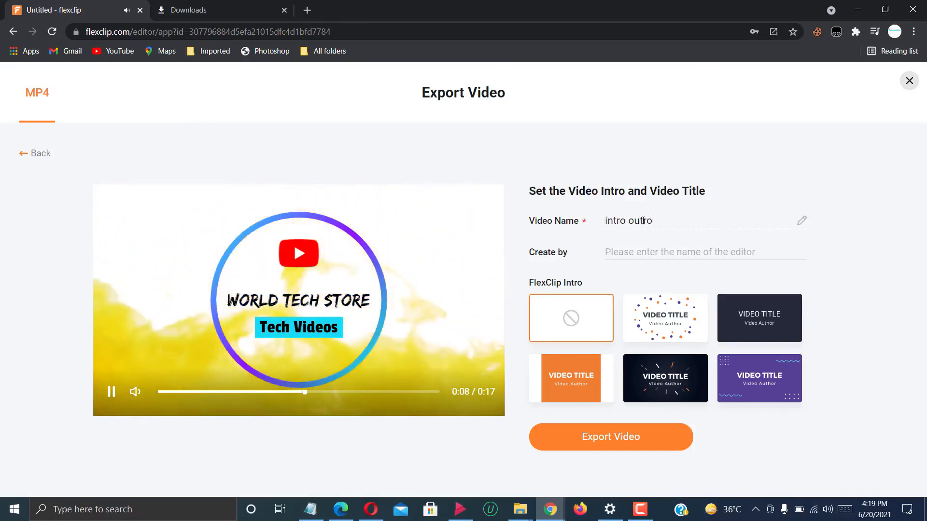
{"action": "left_click", "coordinate": [631, 250]}
{"action": "type", "text": "o"}
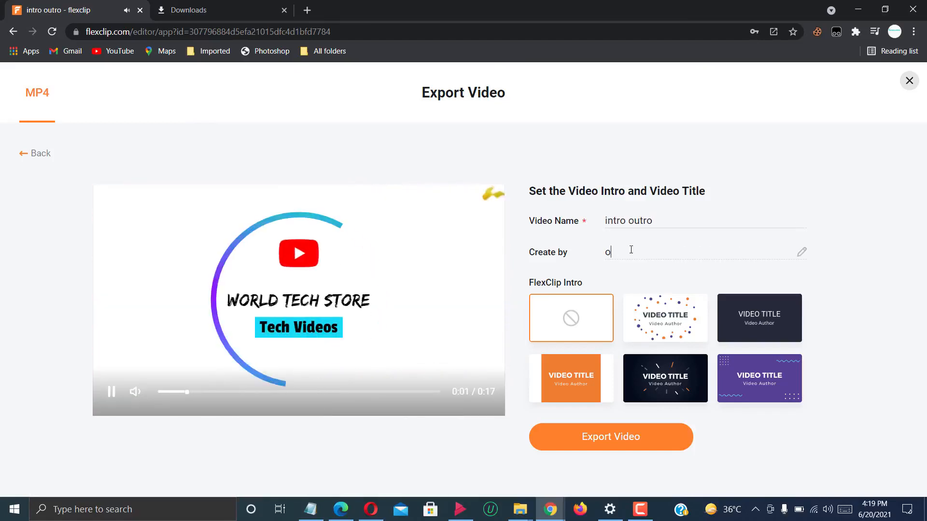
{"action": "type", "text": "nhaxpk"}
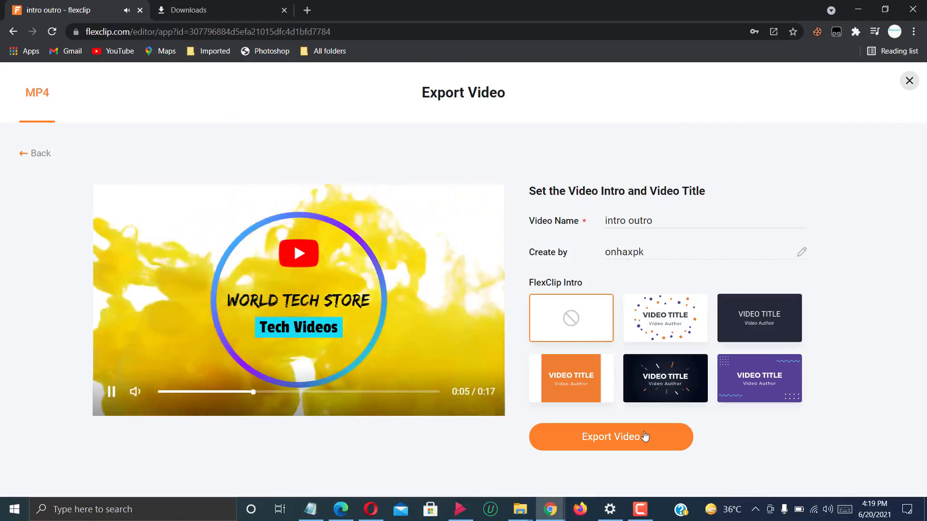
{"action": "left_click", "coordinate": [645, 437]}
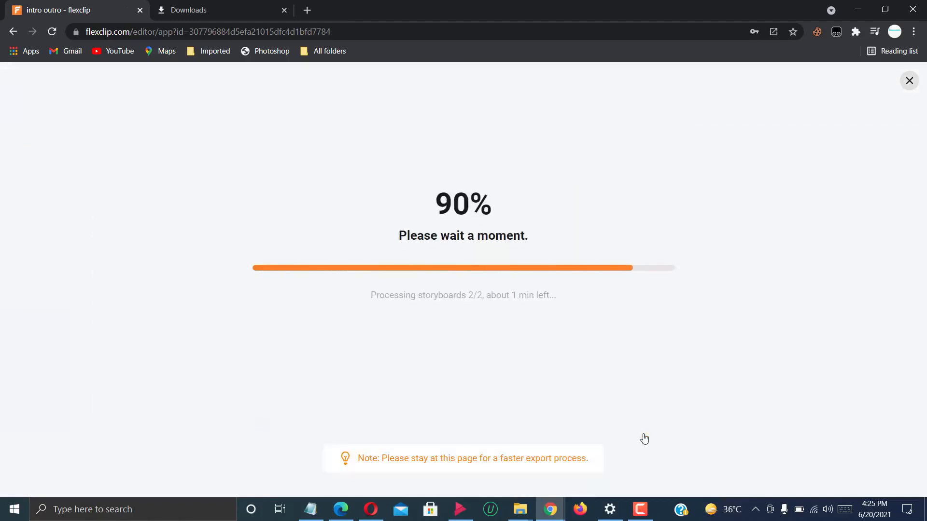
Open the downloaded "intro outro" video, check its playback and close the video player.
{"action": "left_click", "coordinate": [86, 482]}
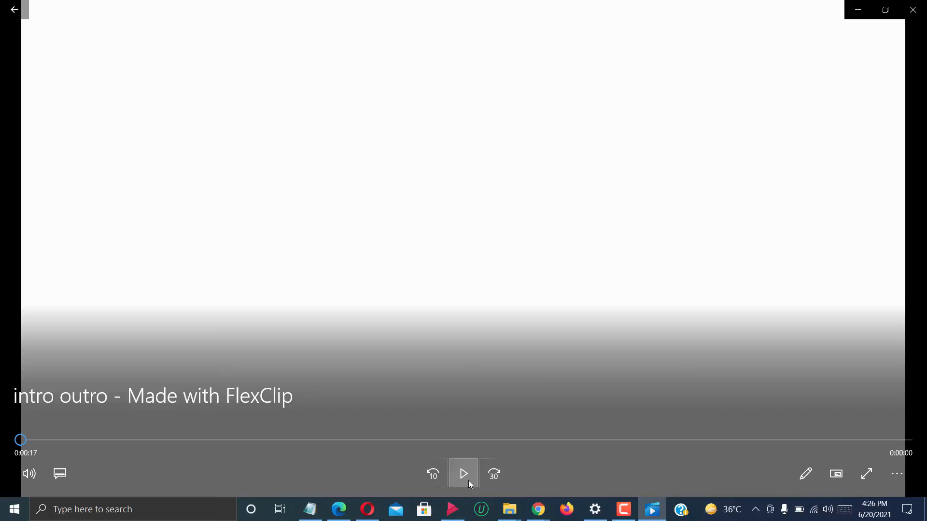
{"action": "left_click", "coordinate": [470, 483]}
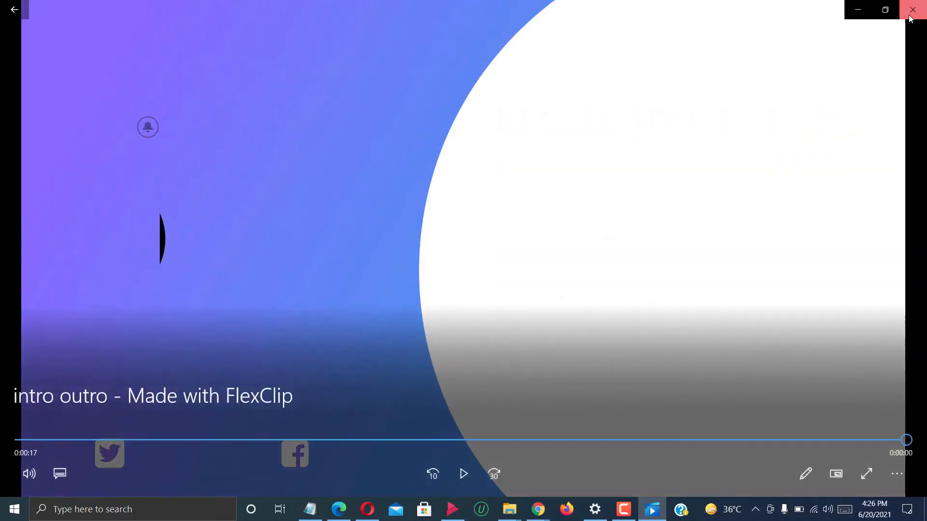
{"action": "left_click", "coordinate": [910, 18]}
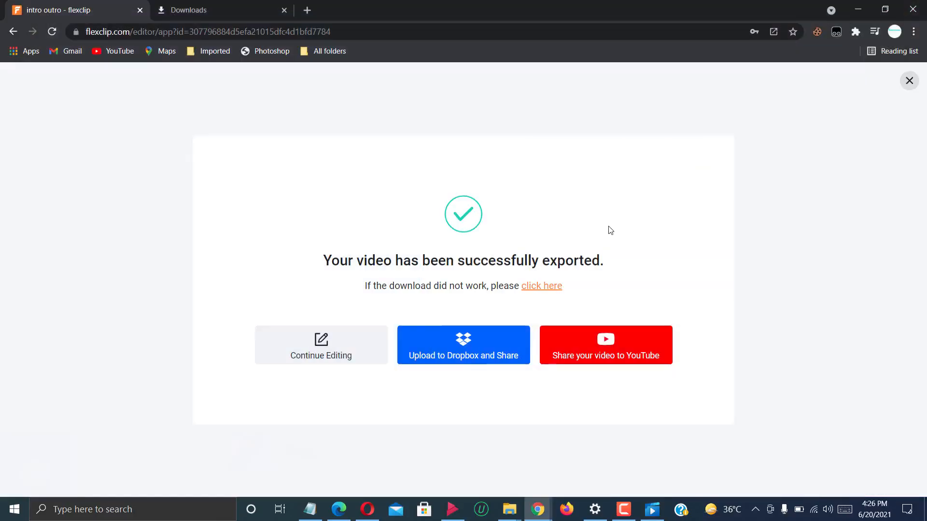
Leave the export page for the FlexClip home page and browse the Social Media templates.
{"action": "left_click", "coordinate": [323, 350]}
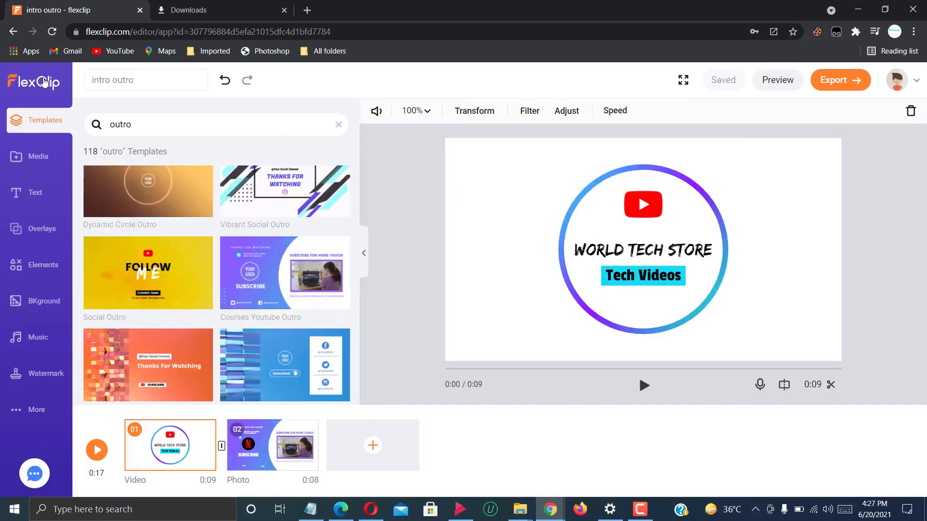
{"action": "left_click", "coordinate": [44, 82]}
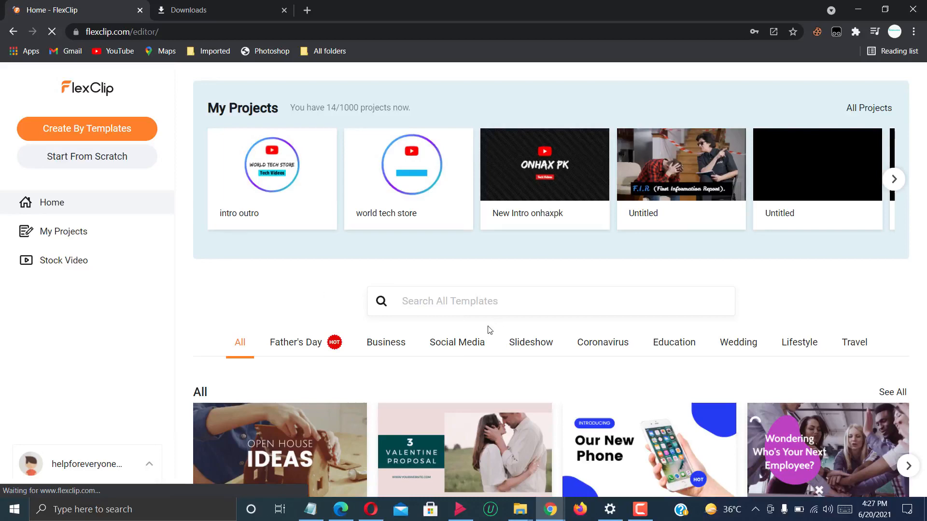
{"action": "left_click", "coordinate": [467, 343]}
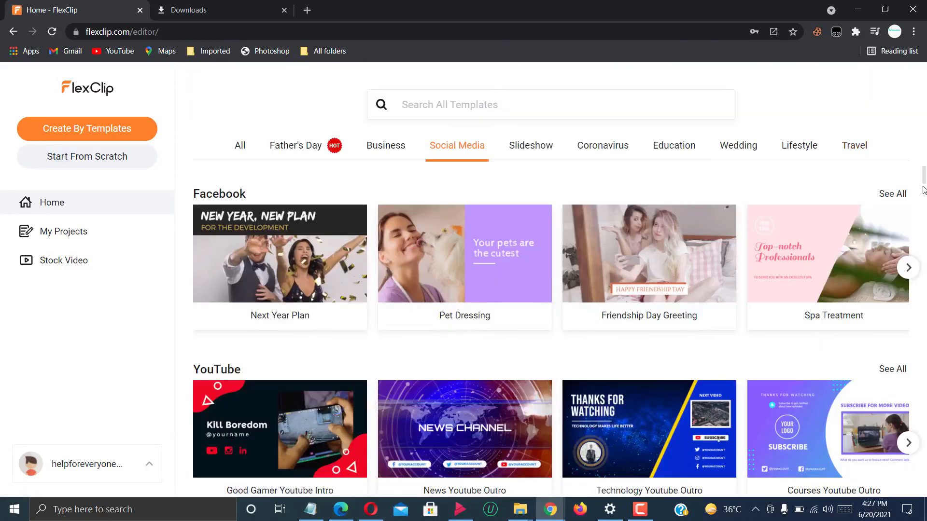
{"action": "left_click_drag", "start_coordinate": [923, 178], "coordinate": [926, 204]}
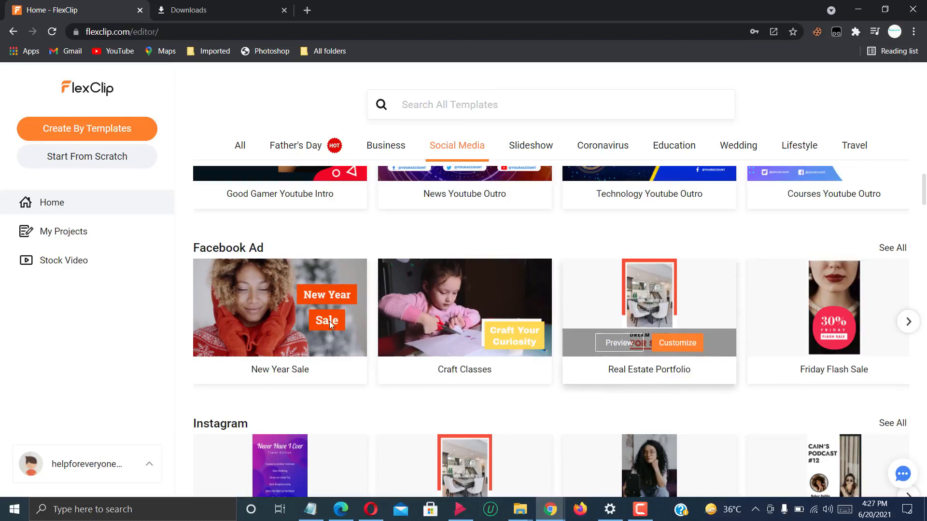